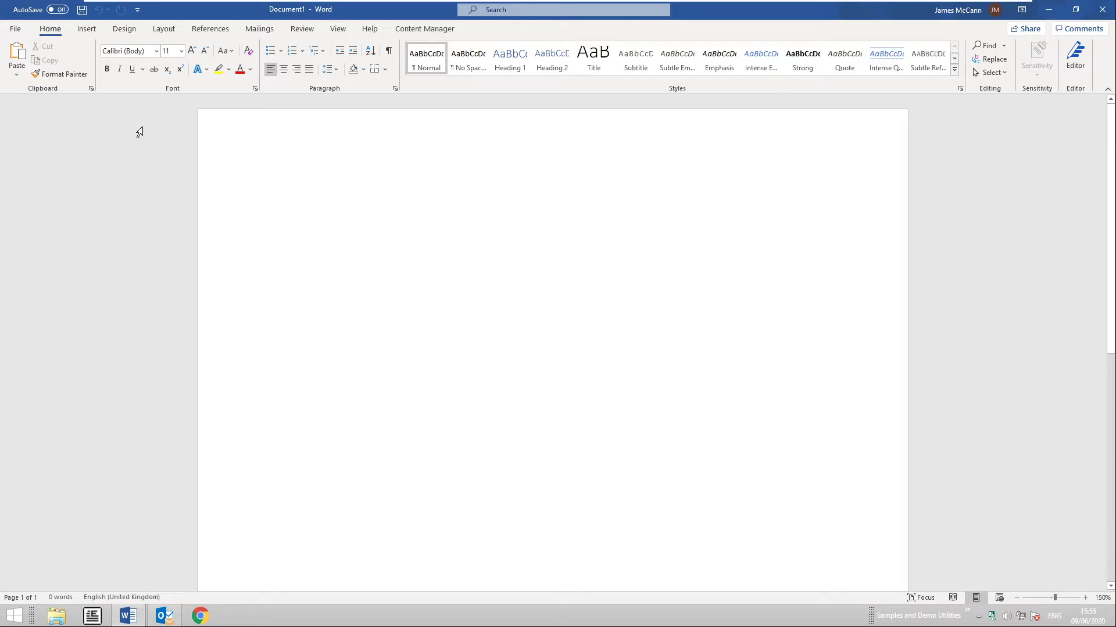
Try HR Document as the default record type in the Content Manager integration options, then leave without saving.
left_click(17, 31)
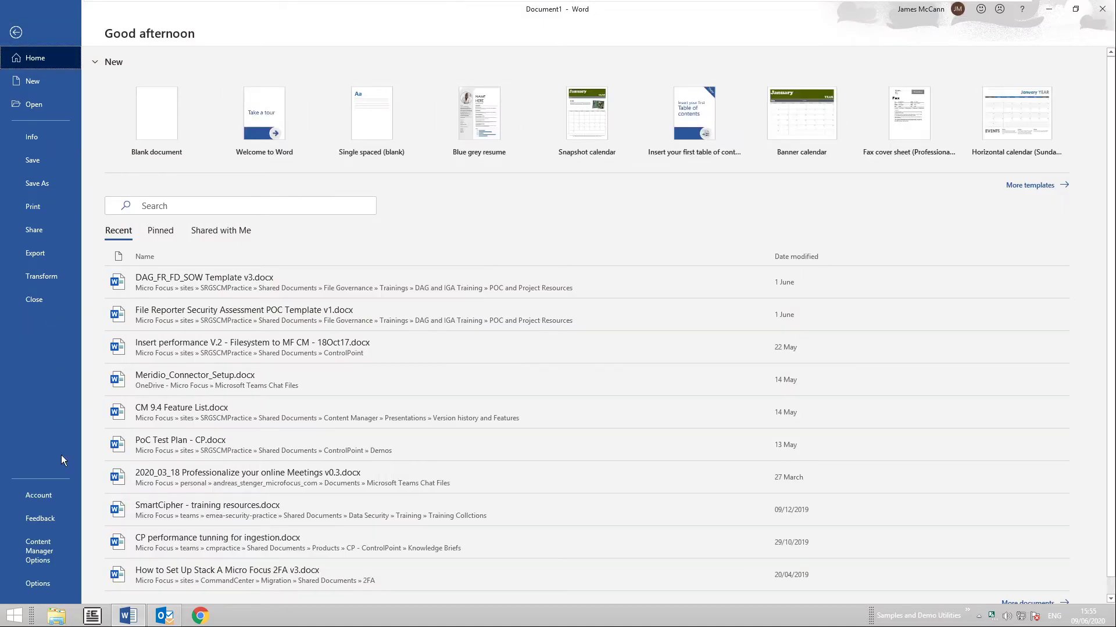
left_click(42, 555)
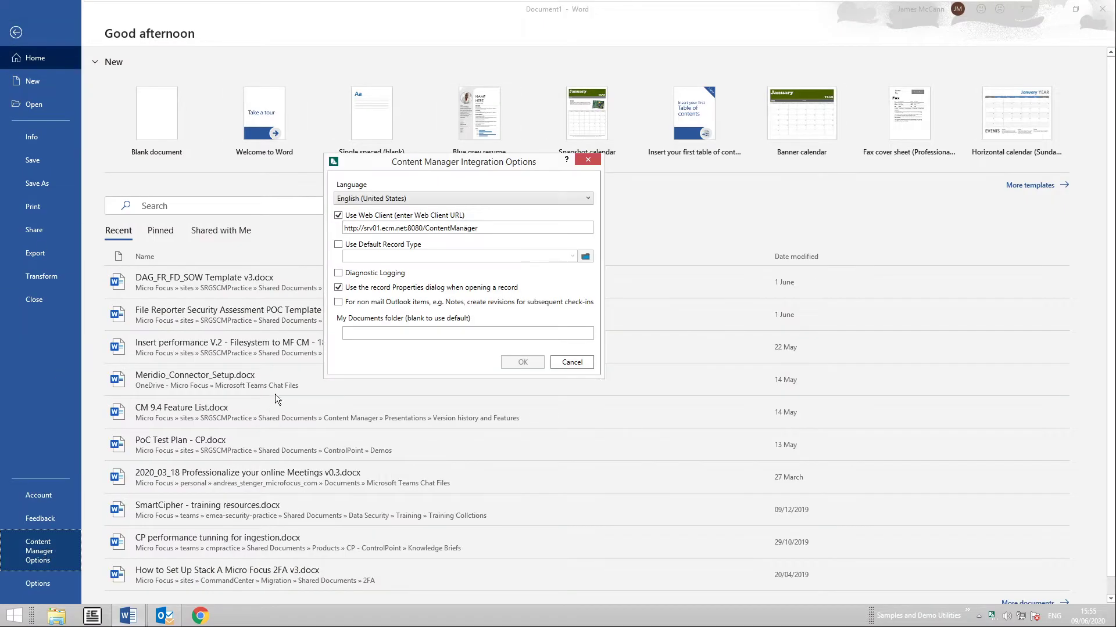
left_click(338, 244)
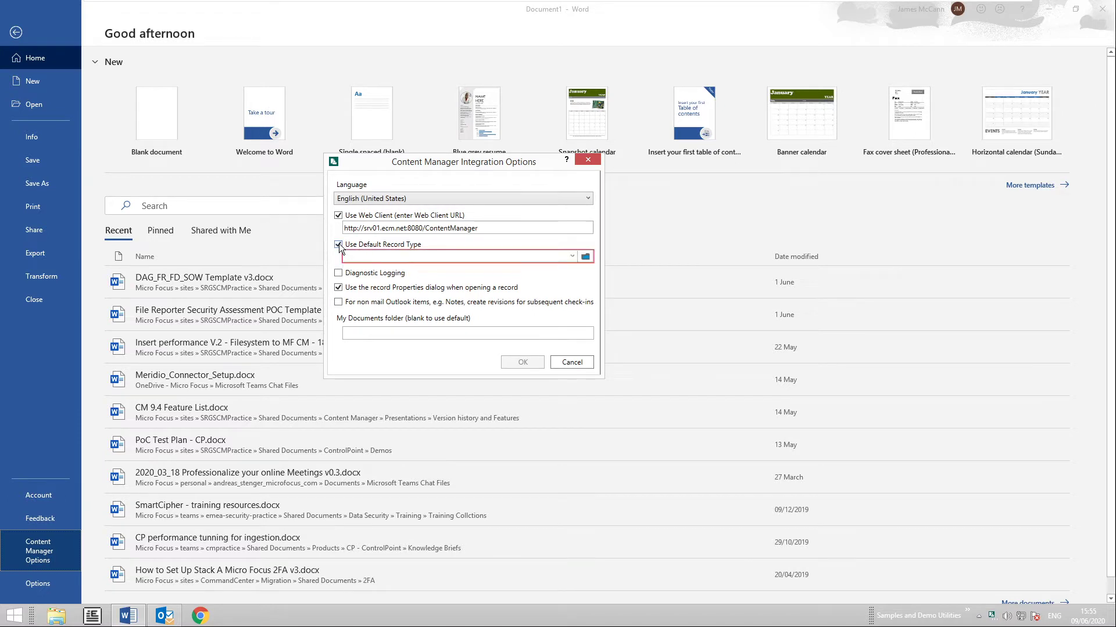
left_click(572, 256)
left_click(388, 294)
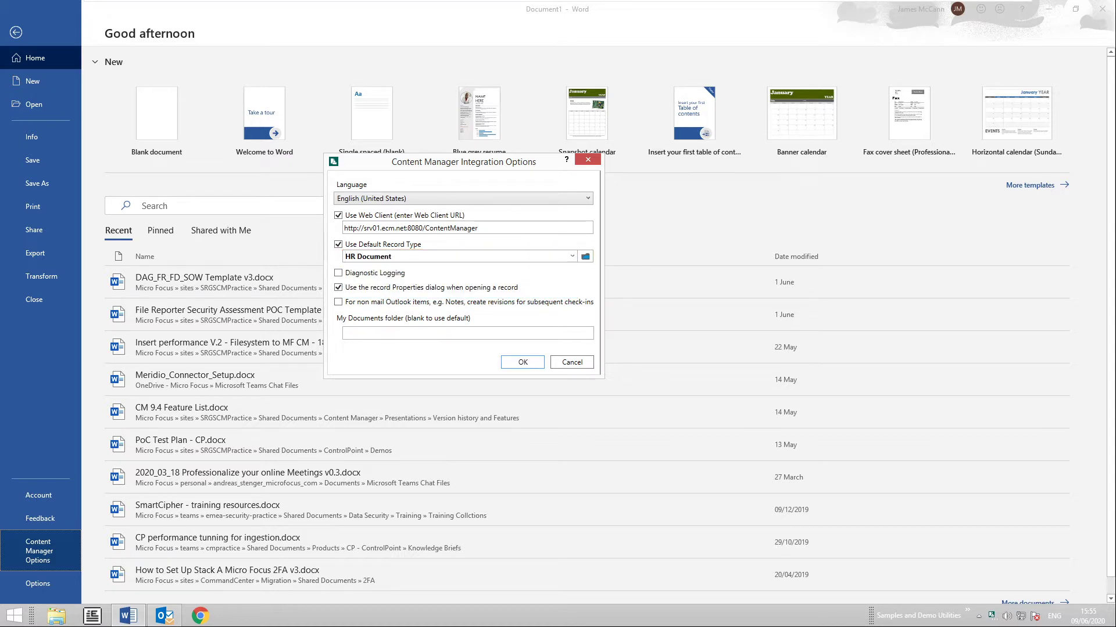
left_click(468, 333)
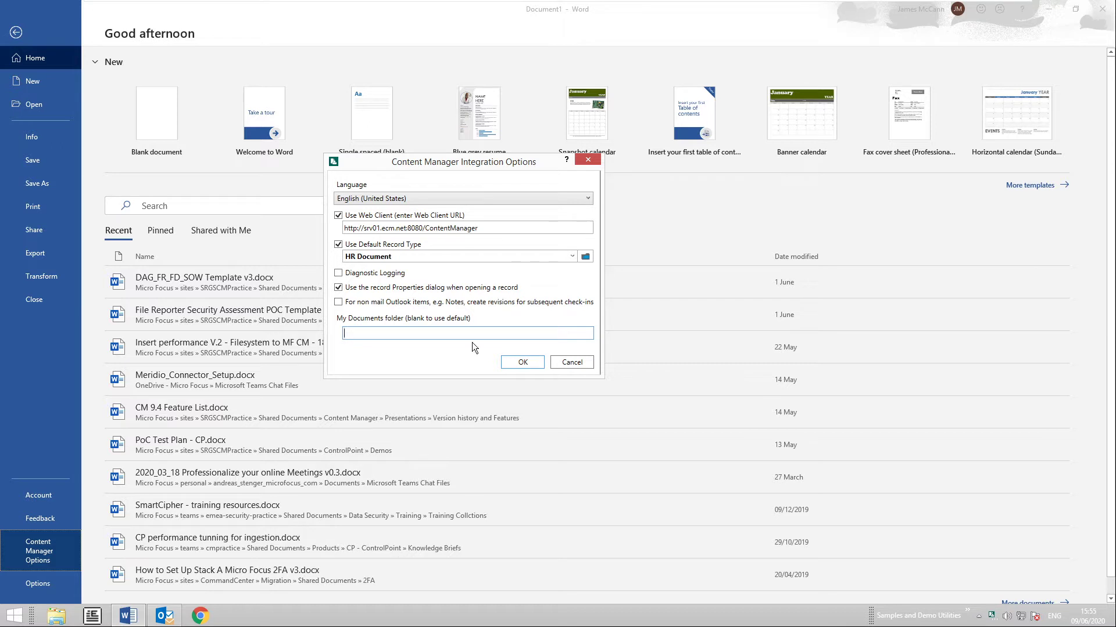
left_click(572, 363)
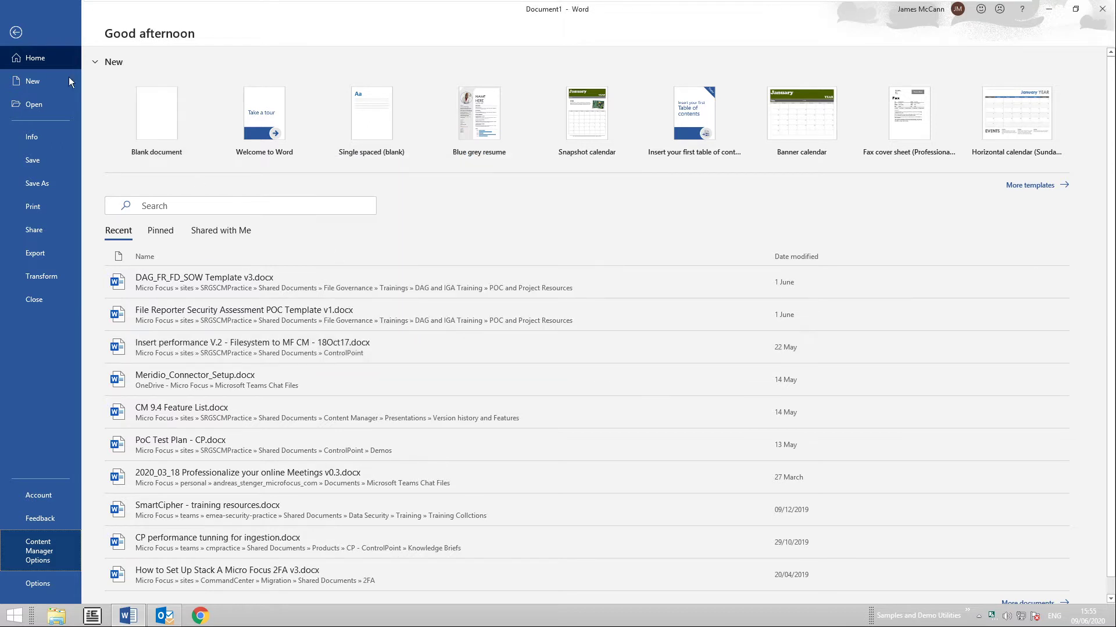
left_click(16, 33)
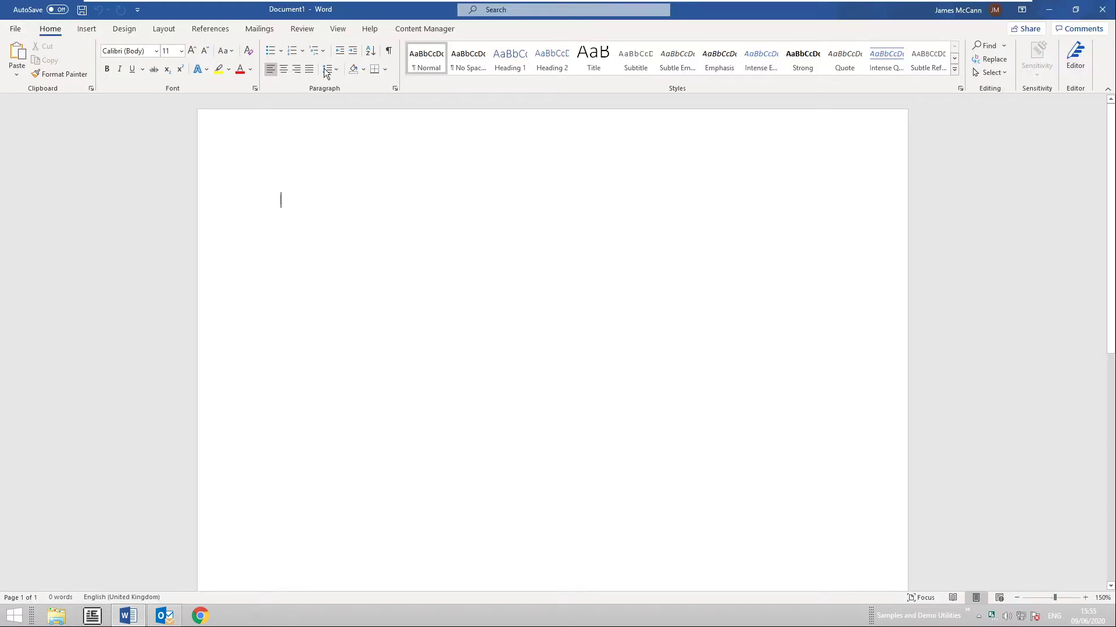
Search the Content Manager records by document content for "personal" and open Disability (Including Pregnancy) Leave of Absence.
left_click(424, 30)
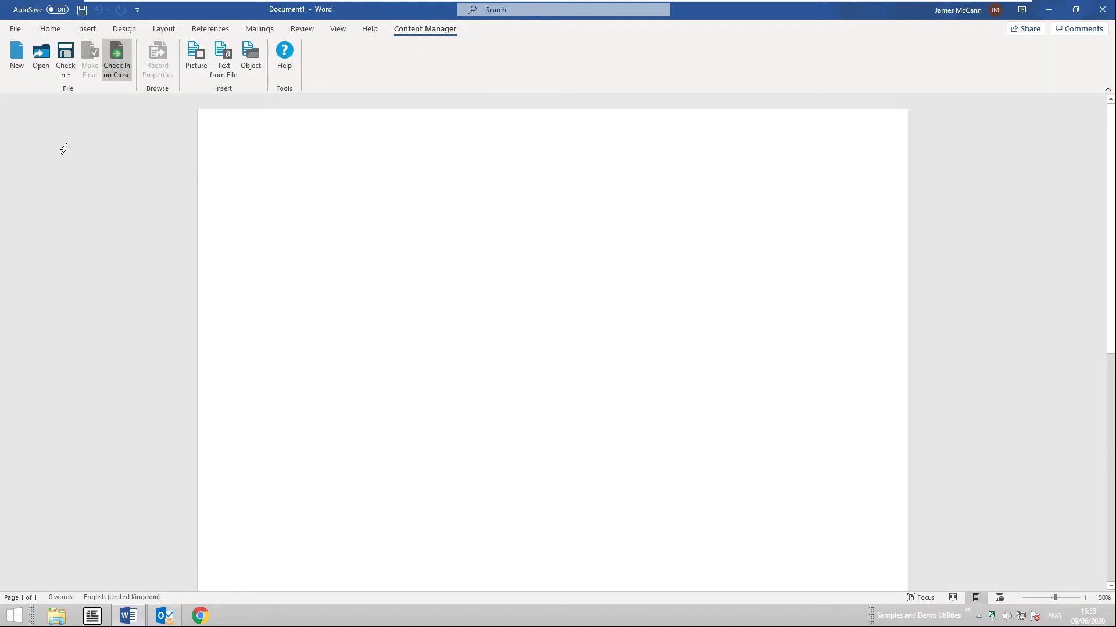
left_click(40, 58)
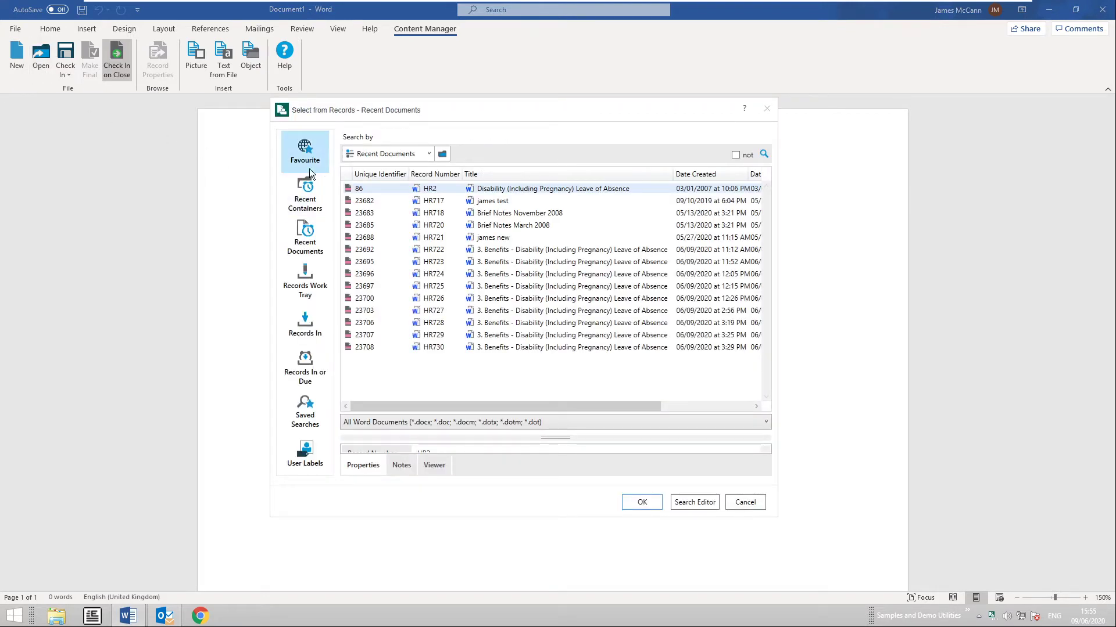
left_click(310, 206)
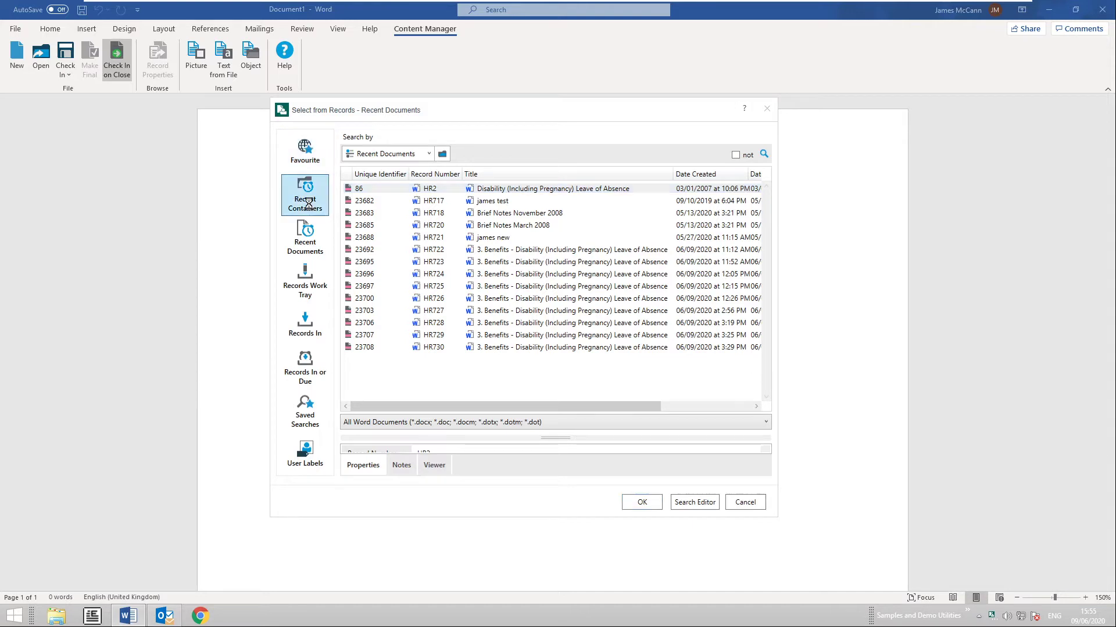
left_click(315, 235)
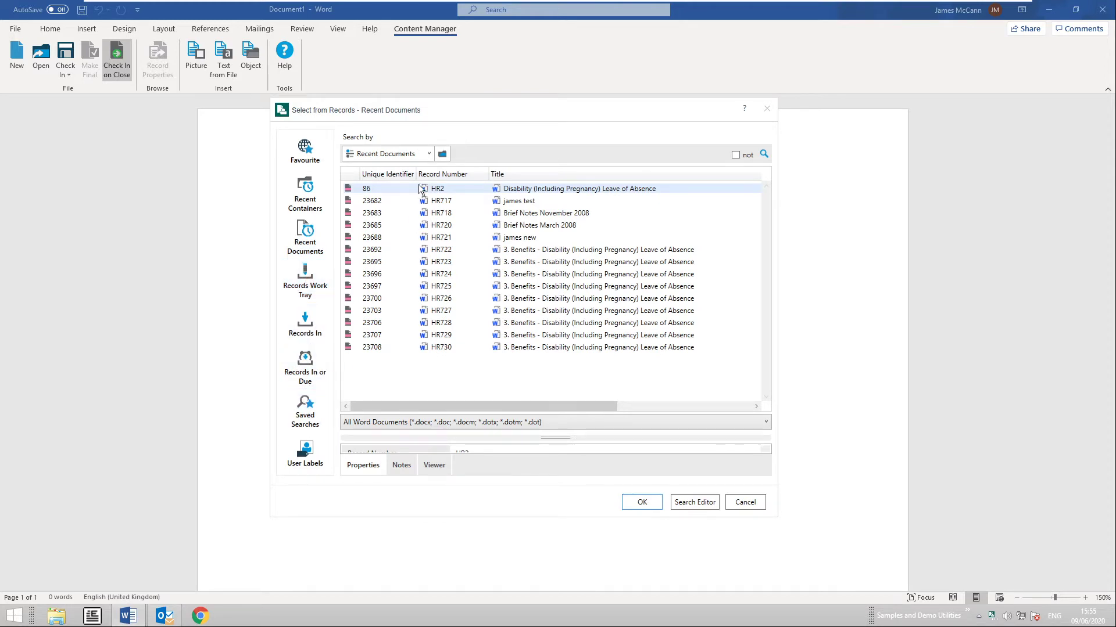
left_click(429, 155)
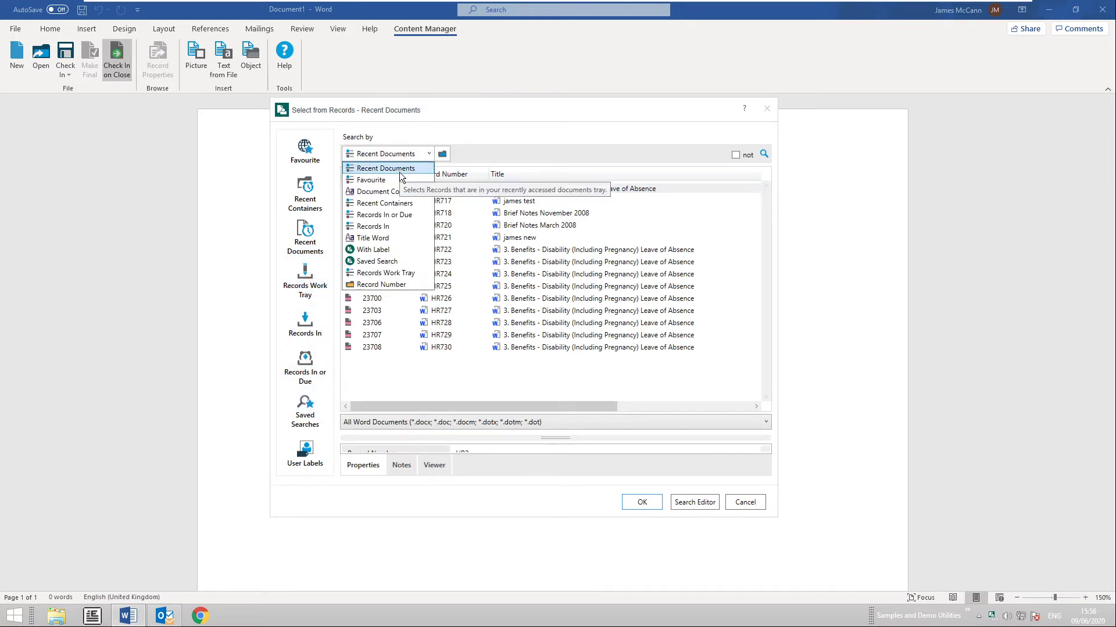
left_click(389, 189)
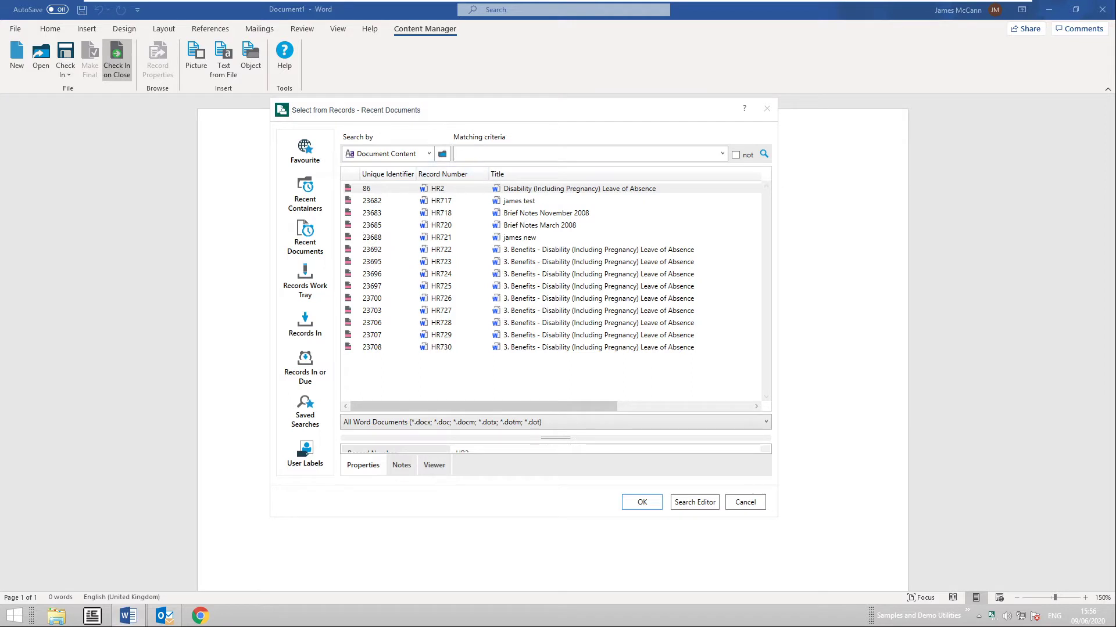
type("personal")
key("Return")
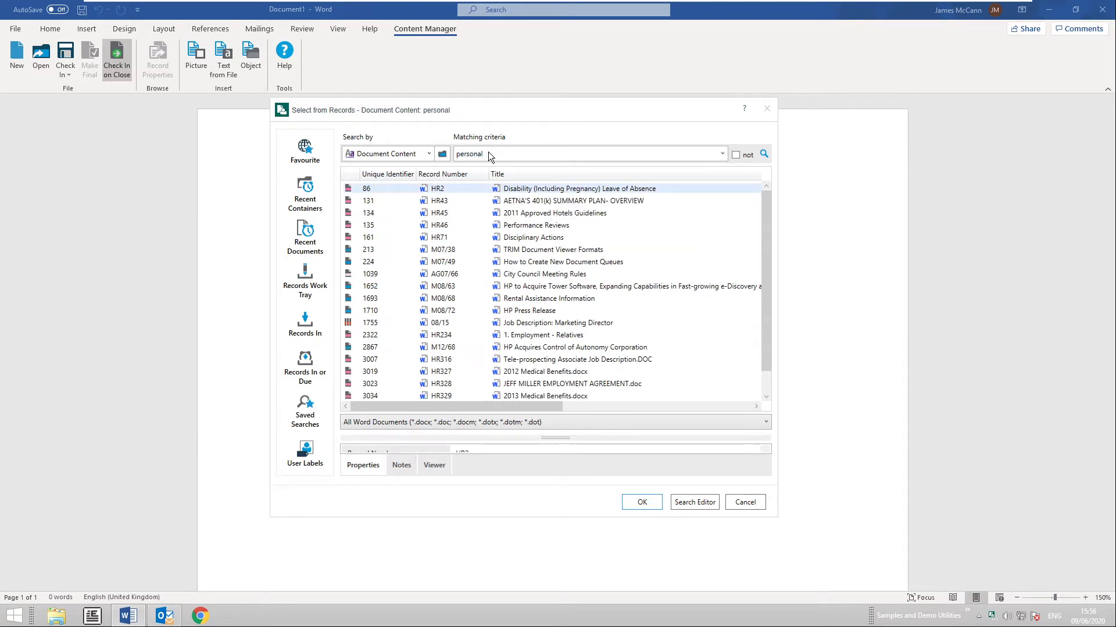
left_click(642, 503)
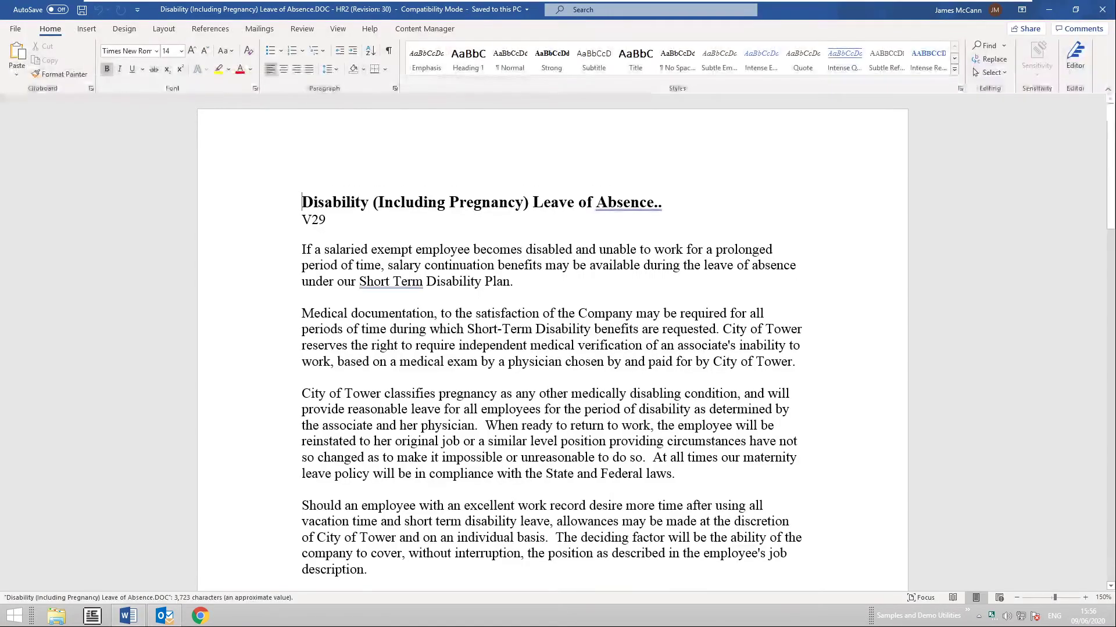
Change the version line under the document heading to V30 and check the document in to Content Manager.
left_click(425, 29)
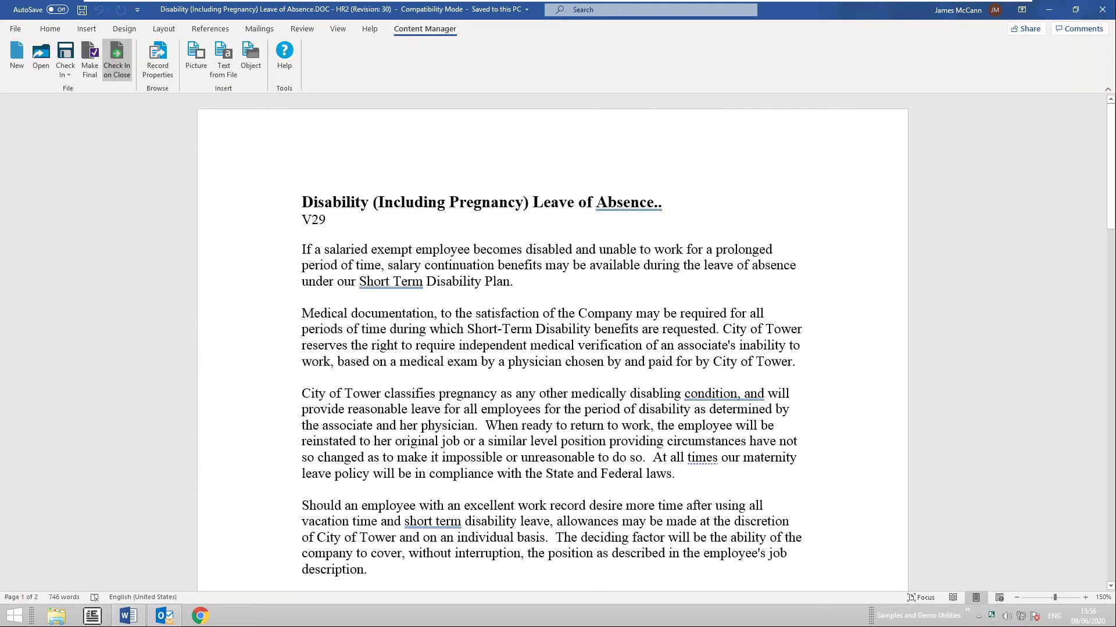
key("BackSpace")
key("BackSpace")
type("30")
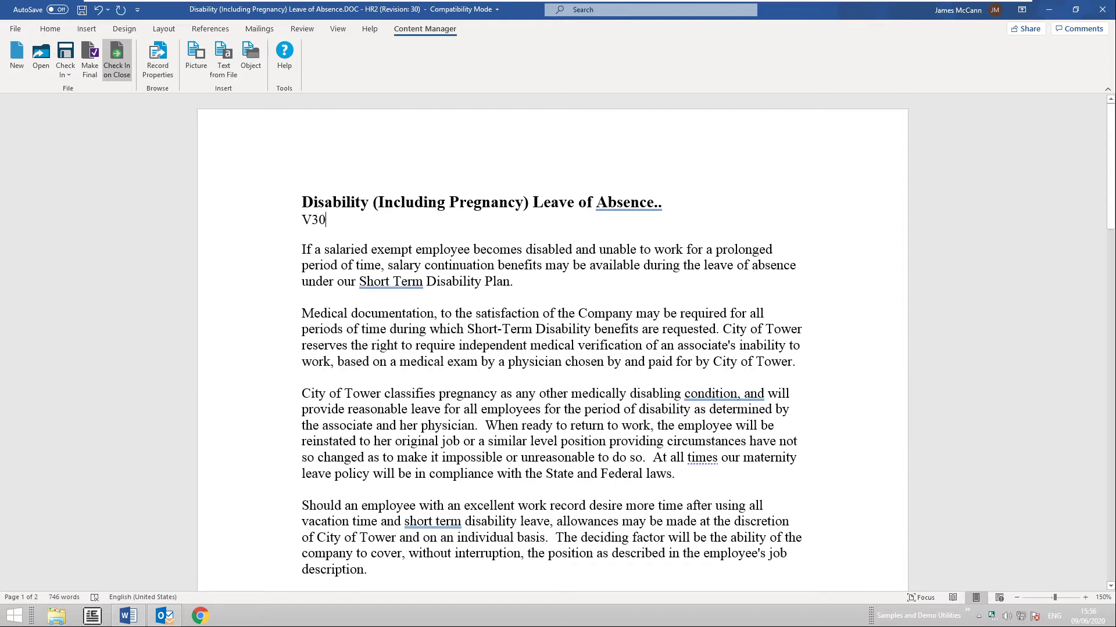
left_click(66, 53)
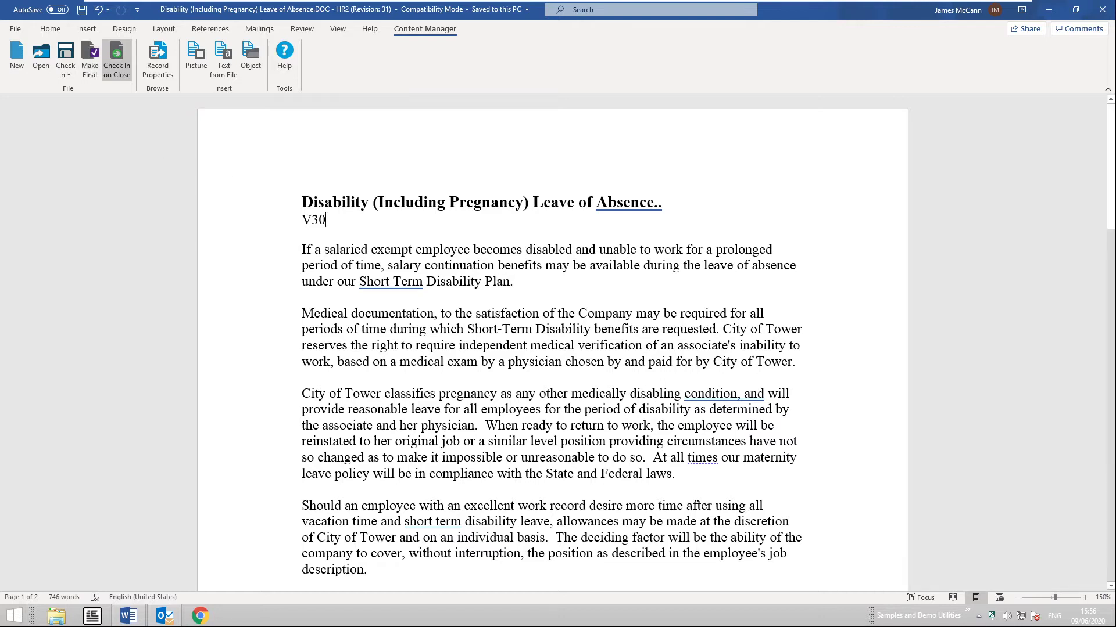
Change the version line to V31 and start checking the document in as a new record of type HR Document.
key("BackSpace")
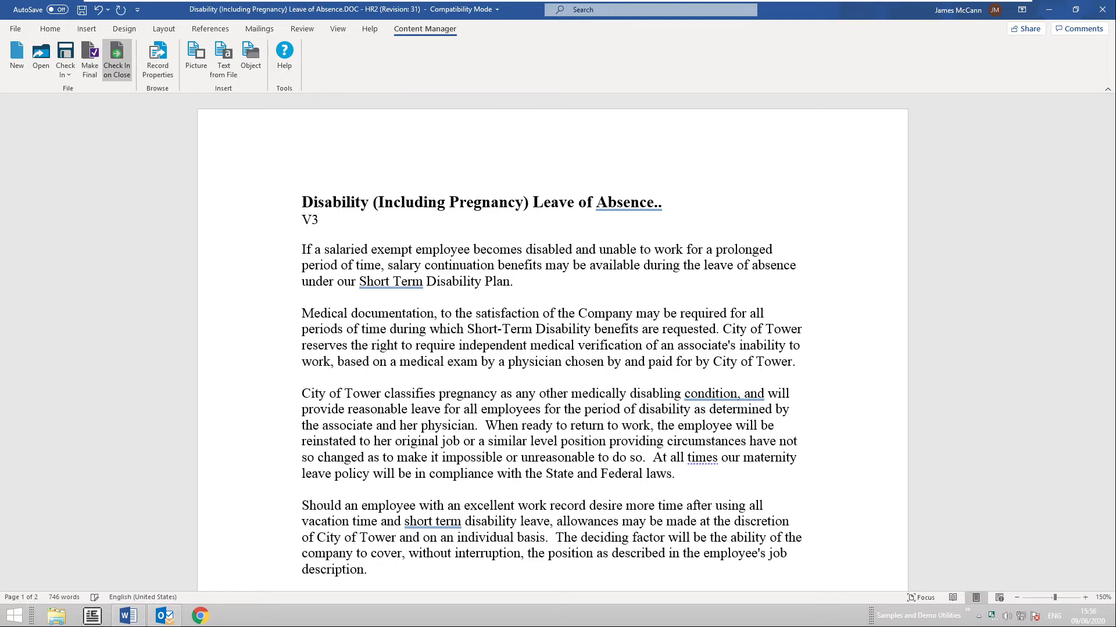
type("1")
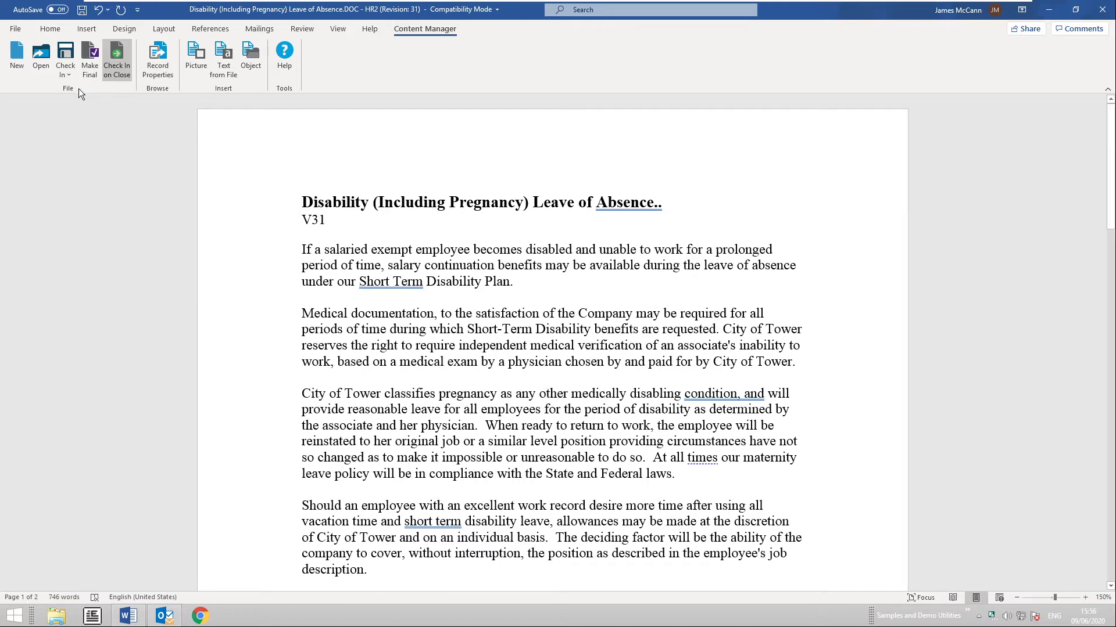
left_click(67, 75)
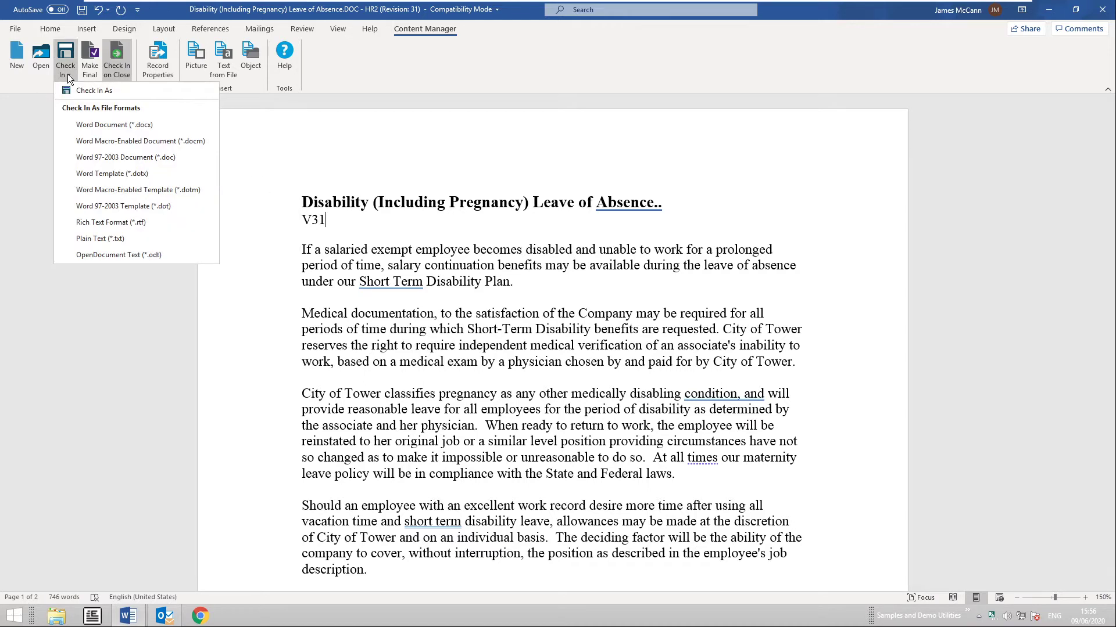
left_click(117, 92)
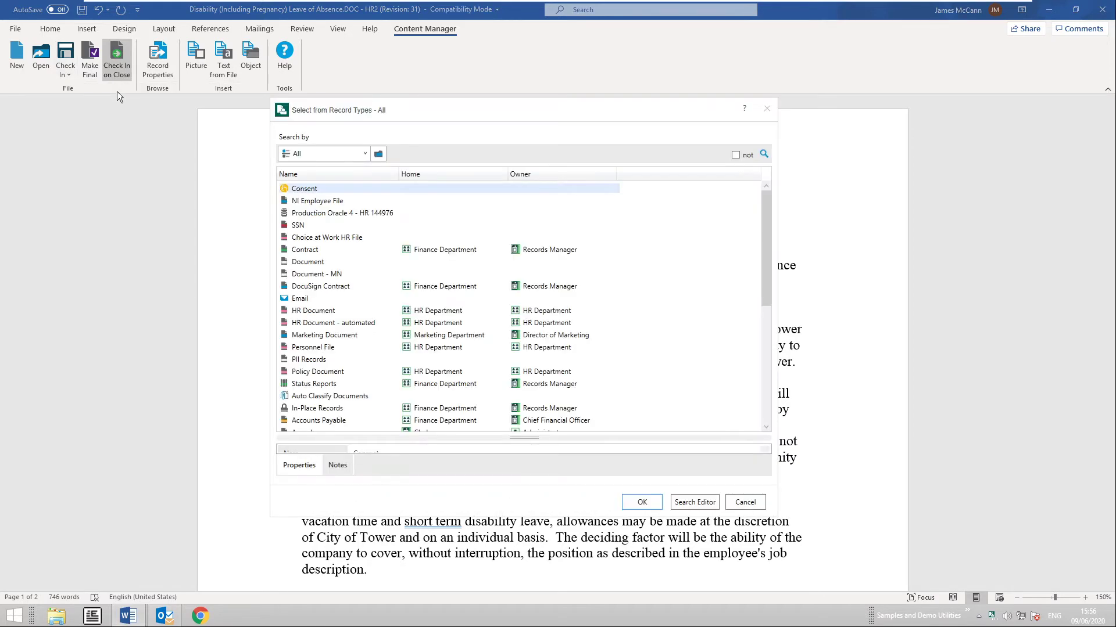
left_click(331, 312)
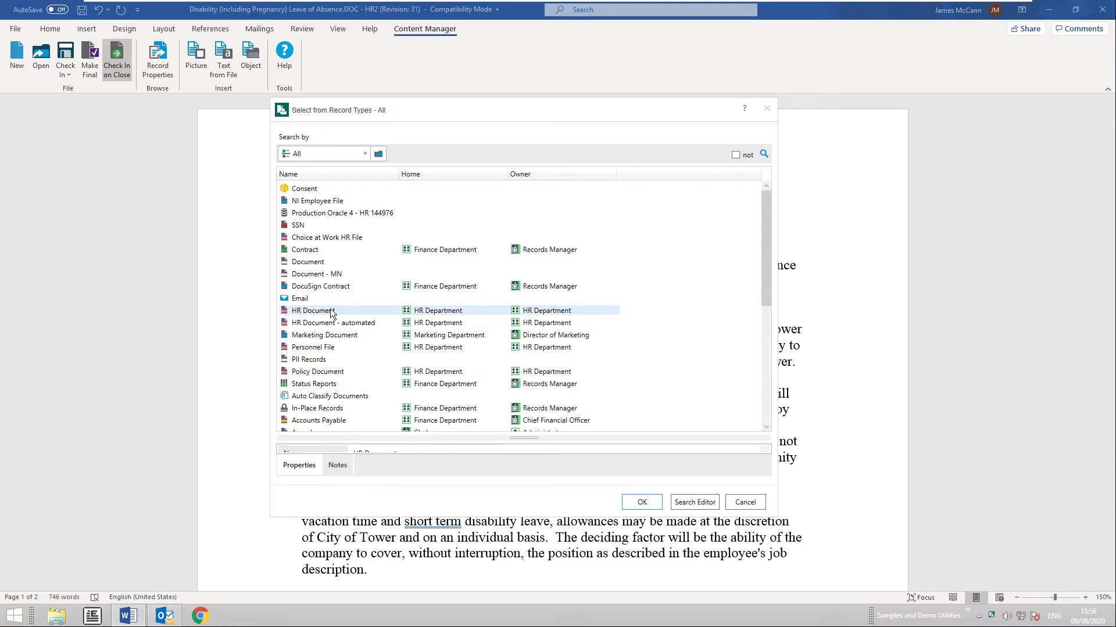
left_click(642, 502)
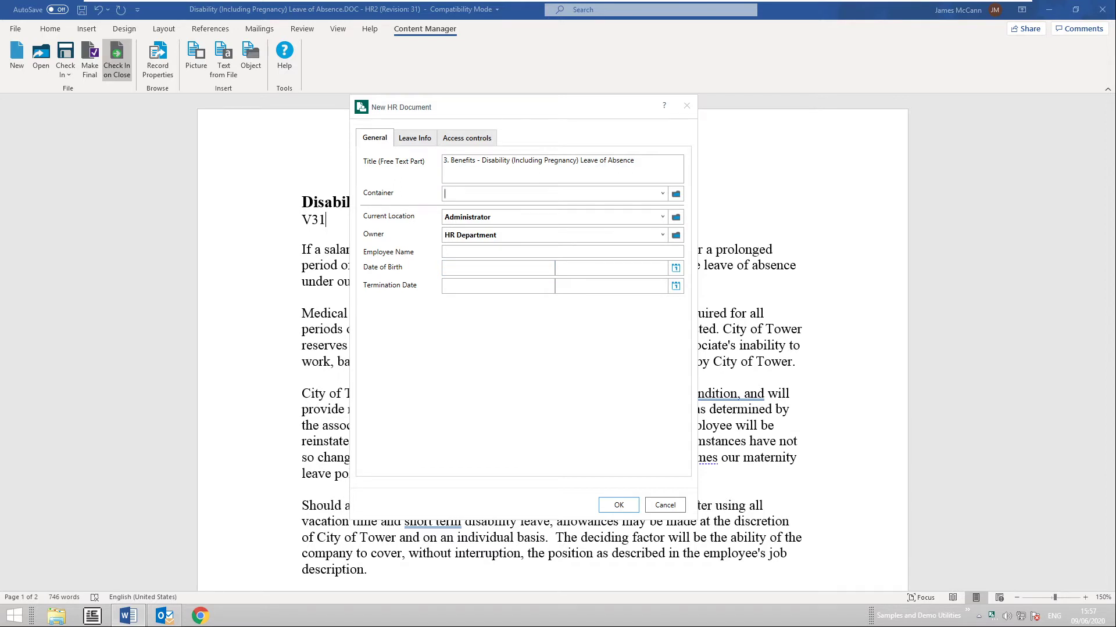
Assign the new record to container HR07/1 - Human Resources - Benefits - Insurance - Health v2, review its leave info and access controls, and save it.
left_click(662, 194)
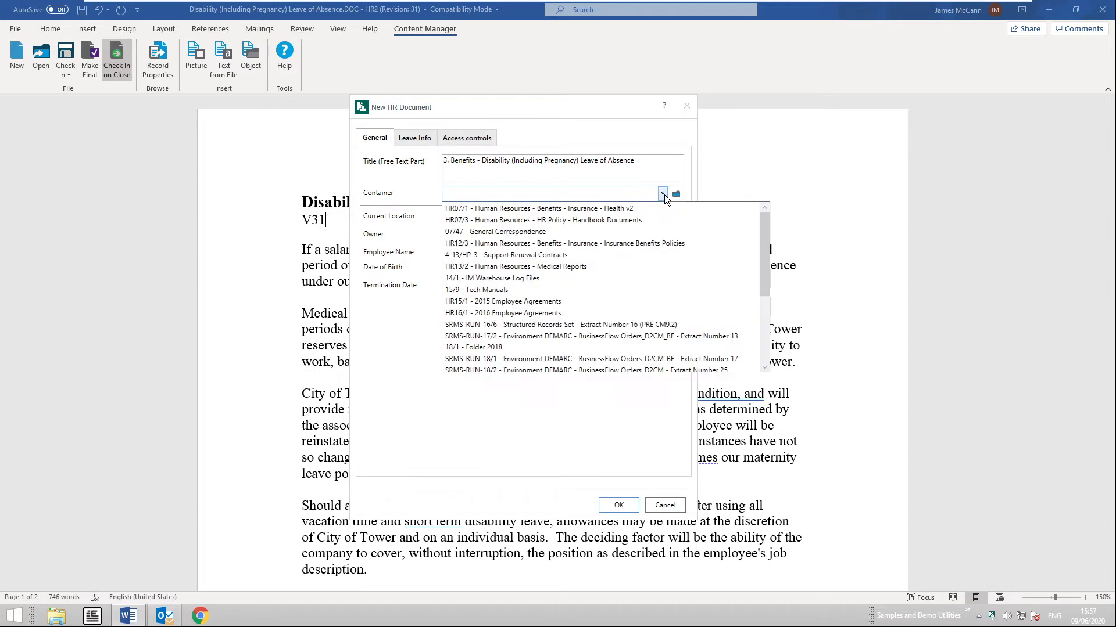
left_click(612, 208)
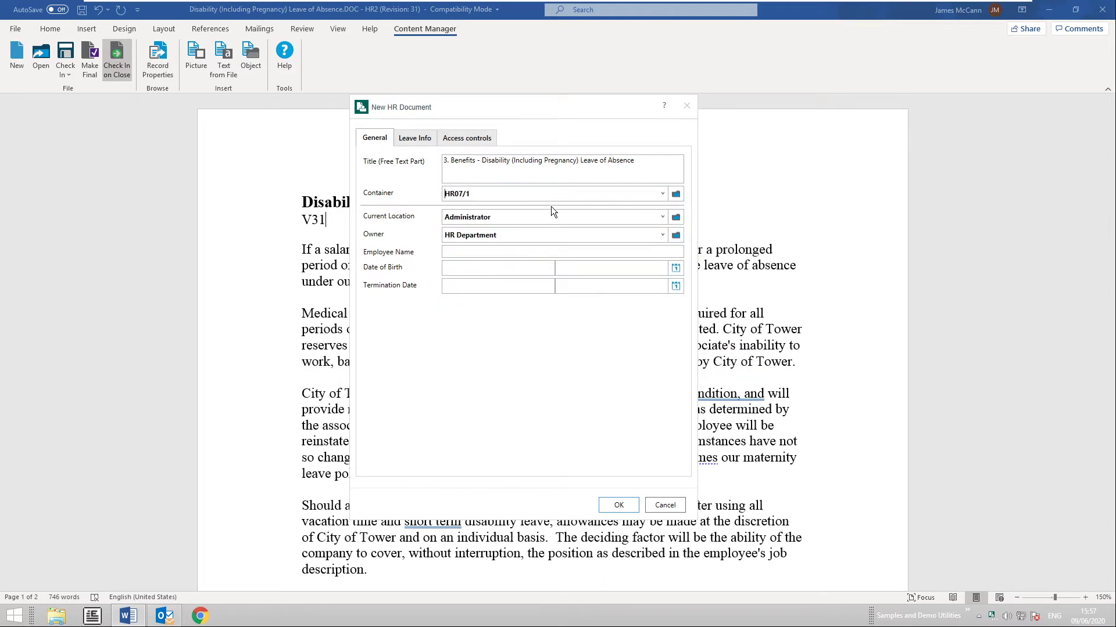
left_click(423, 141)
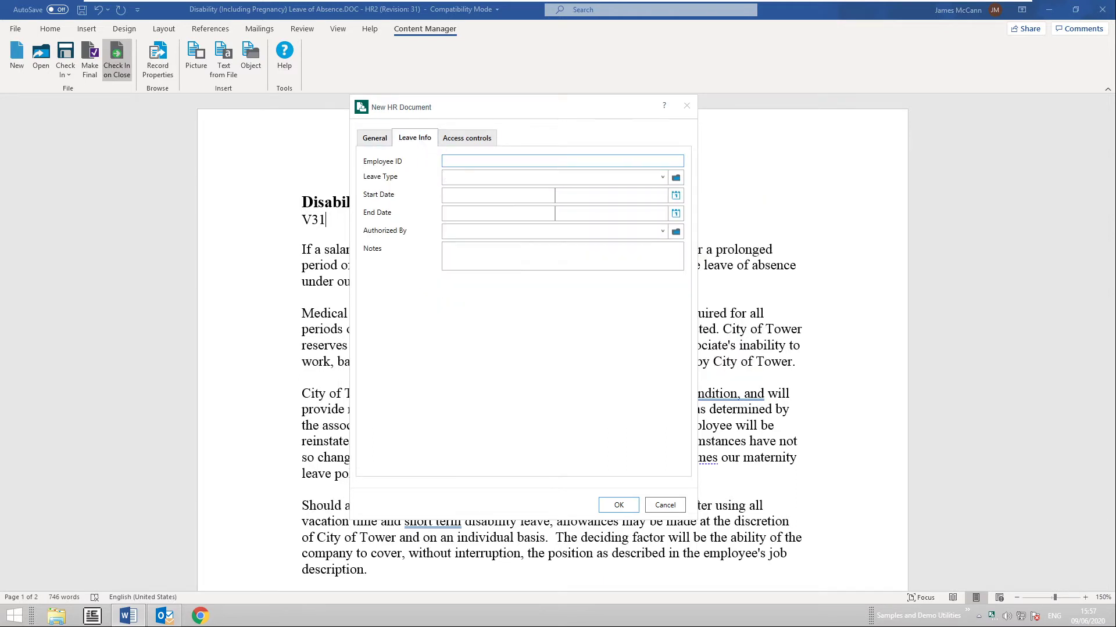
left_click(468, 140)
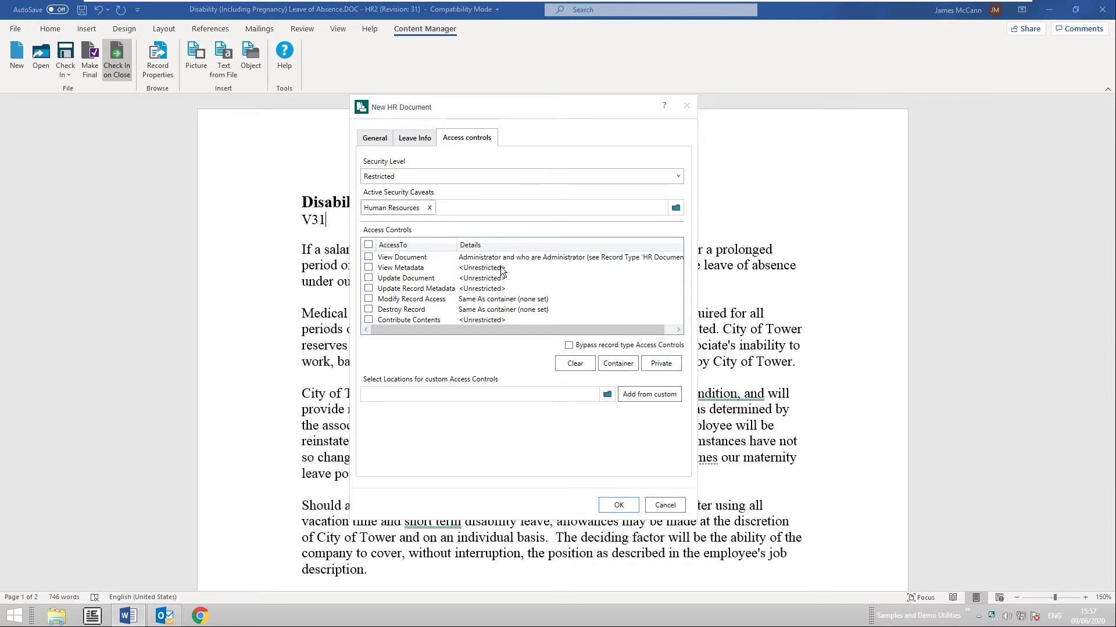
left_click(619, 507)
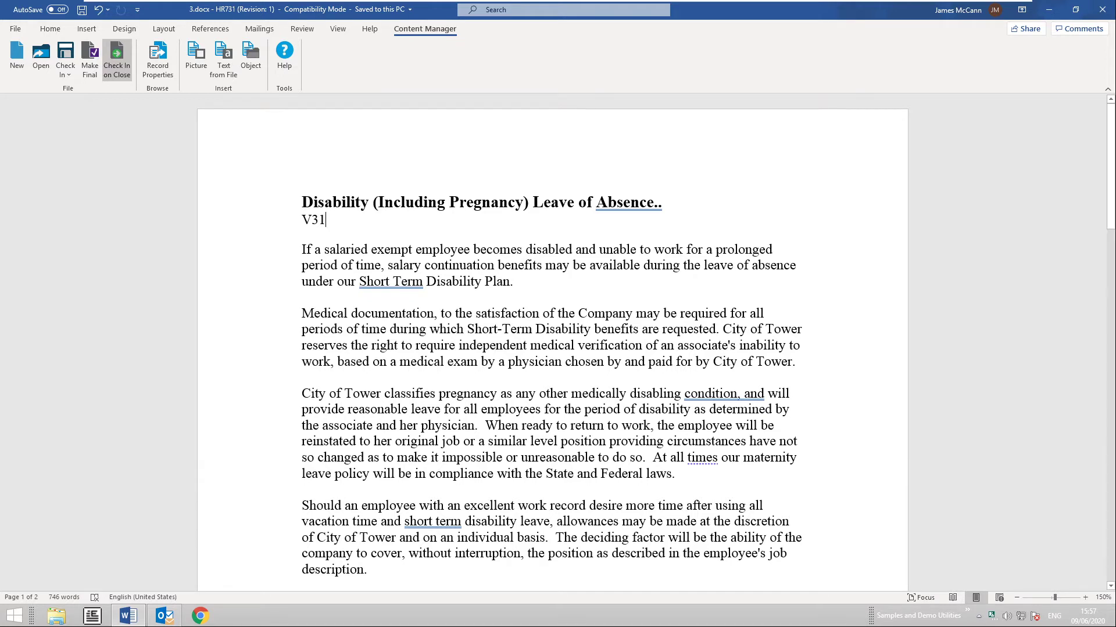
Review the checked-in record's general properties, leave info and access controls without changing them.
left_click(157, 61)
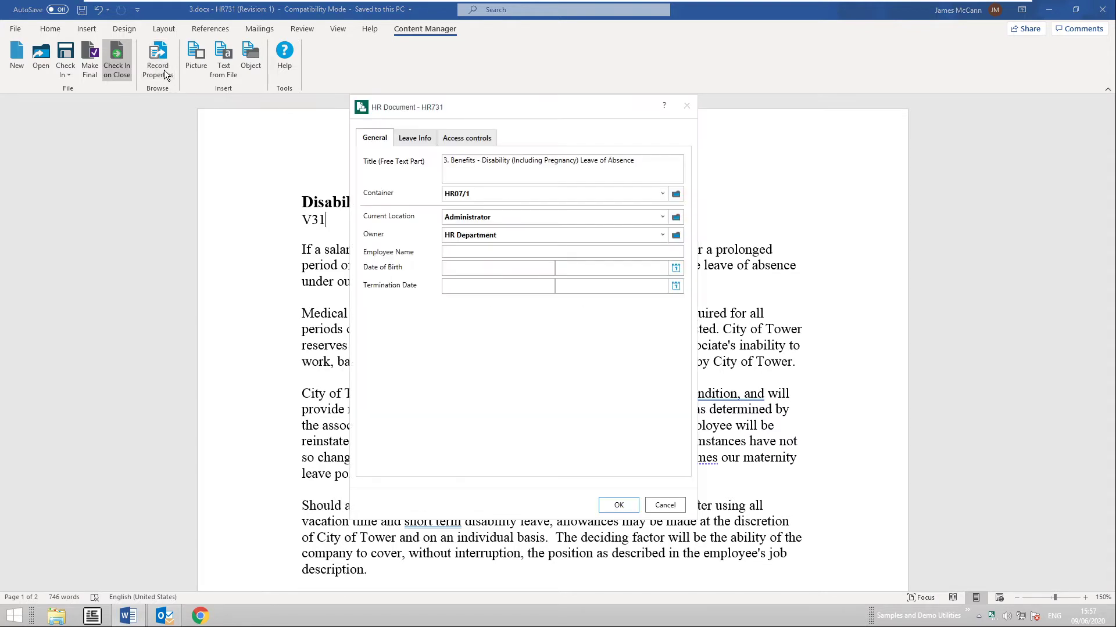
left_click(422, 141)
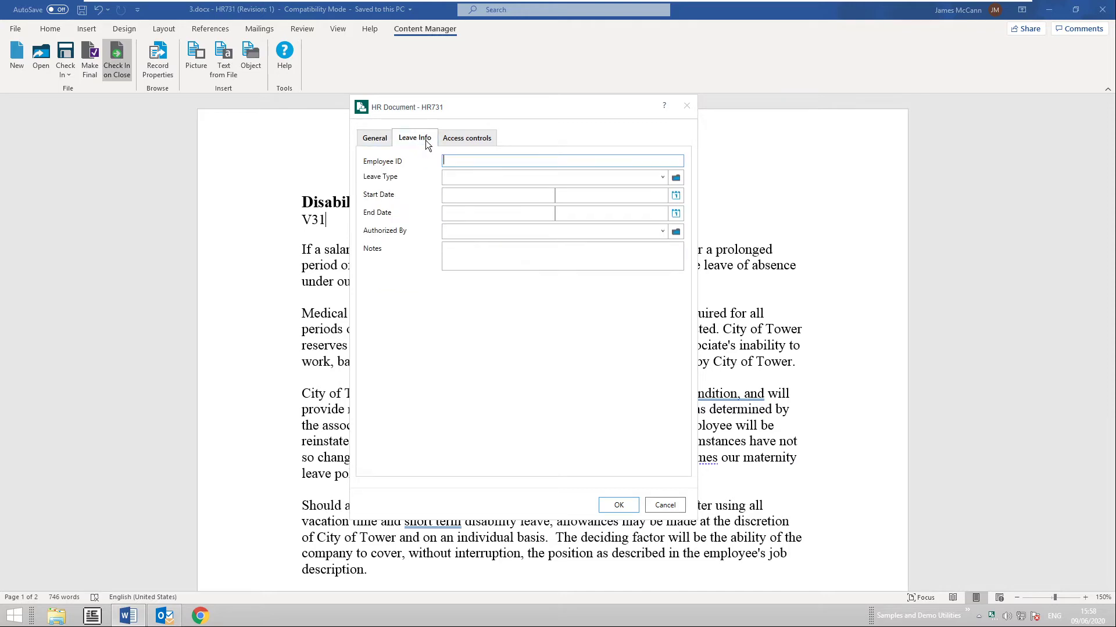
left_click(466, 139)
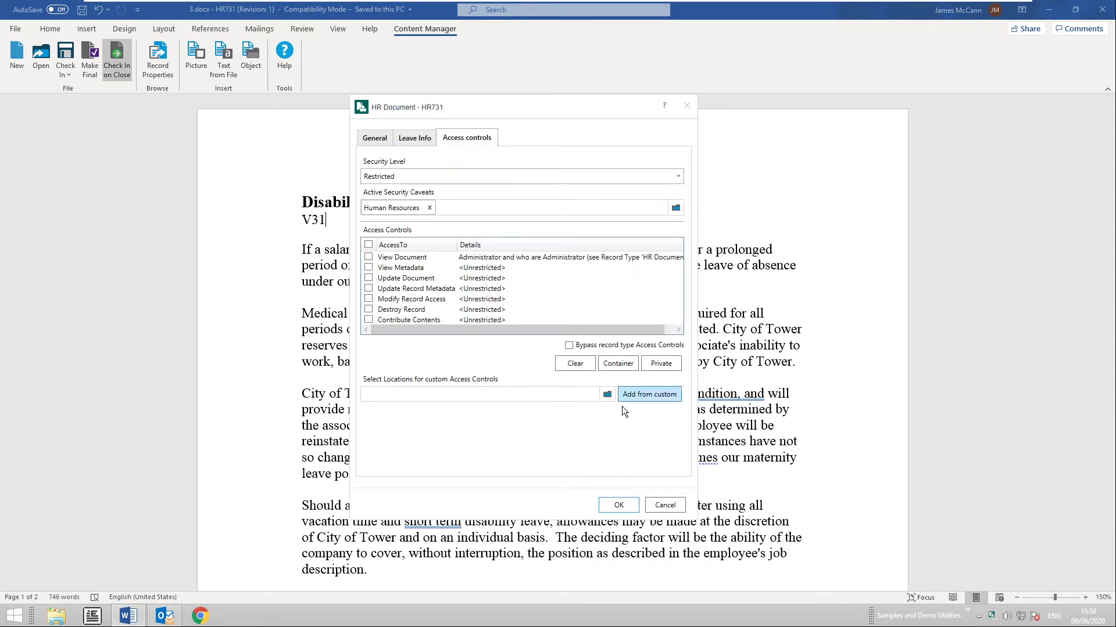
left_click(665, 505)
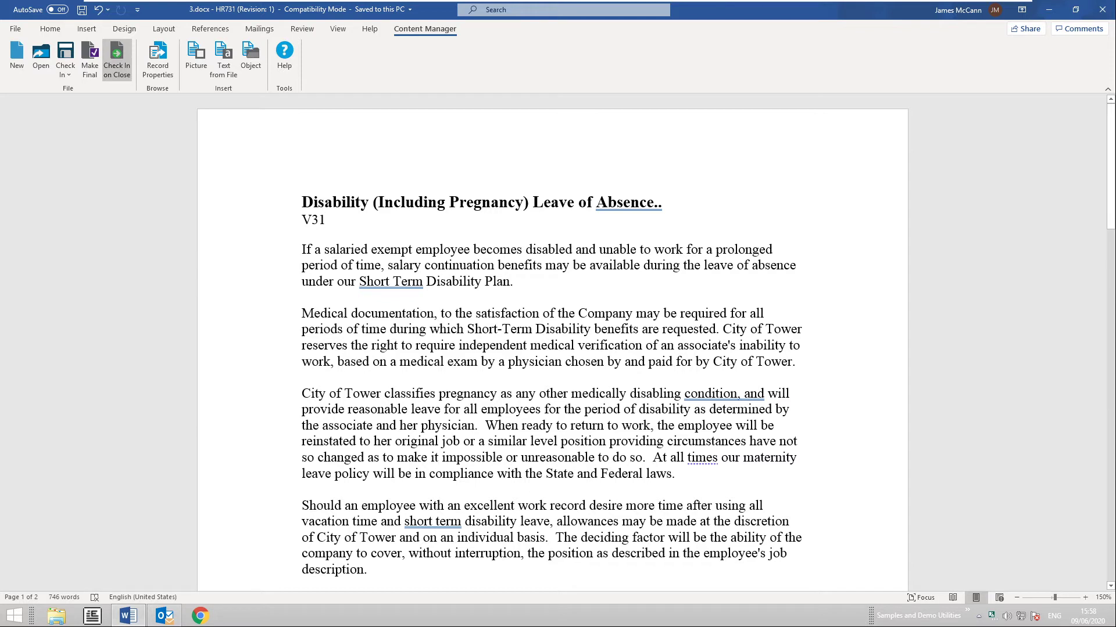
View the Content Manager help on MS Office Integration and close it.
left_click(288, 65)
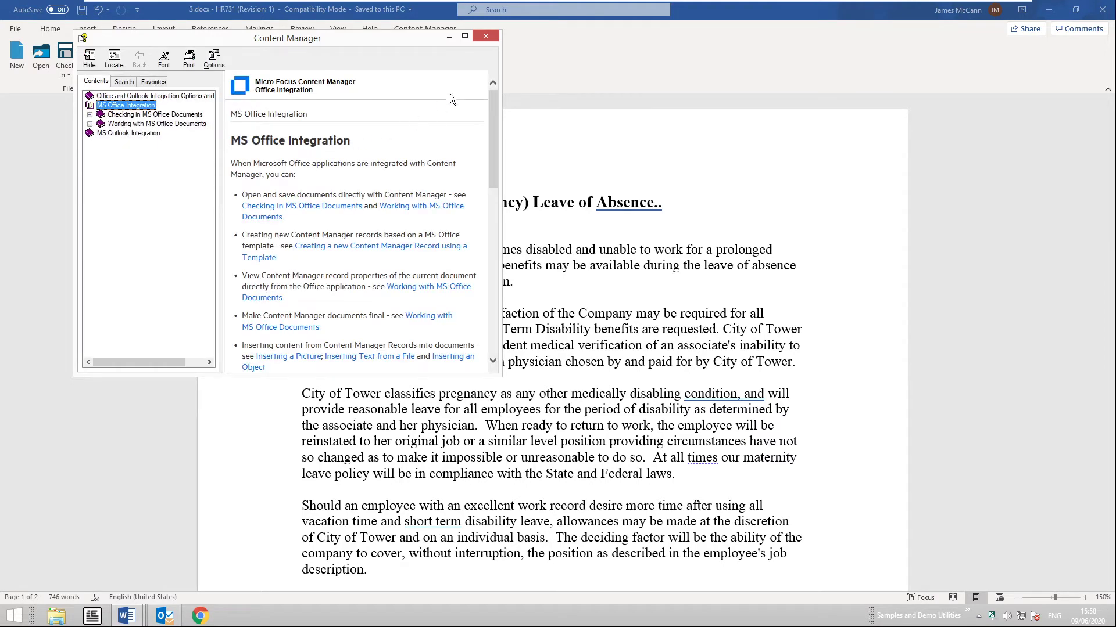
left_click(486, 38)
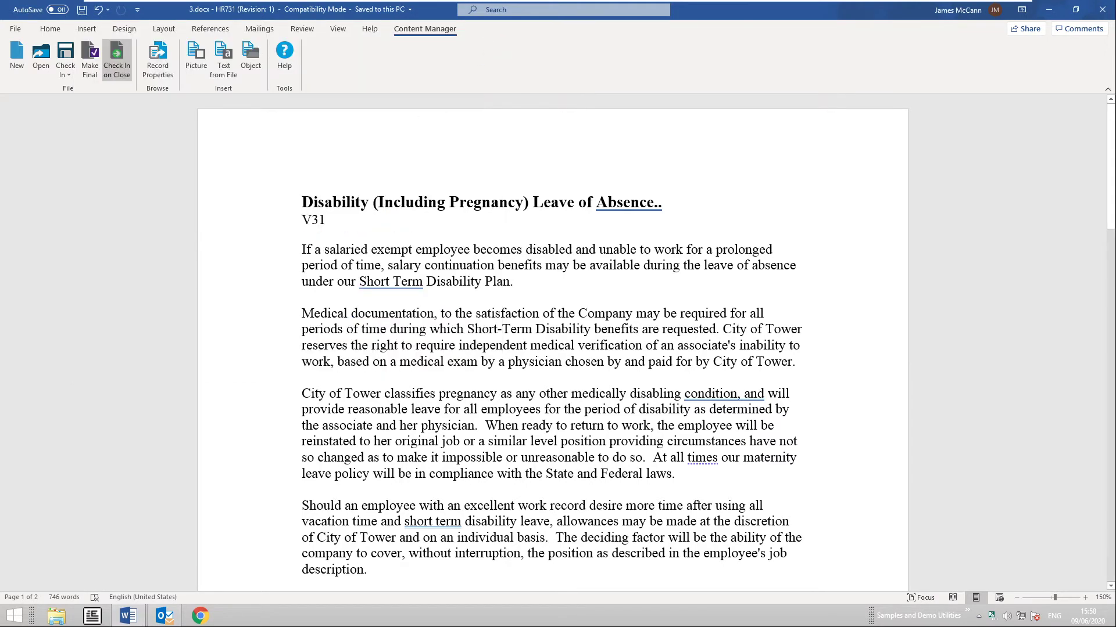
Enable check-in on close, change the version line to V32, and close the document with its changes saved.
left_click(115, 76)
key("BackSpace")
type("2")
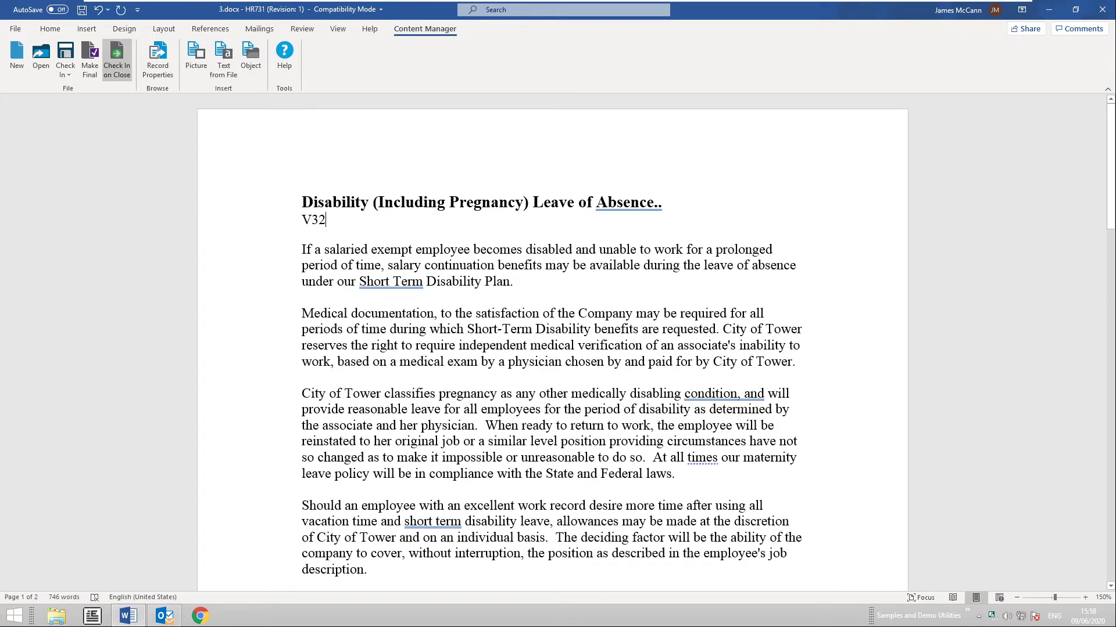
left_click(1102, 11)
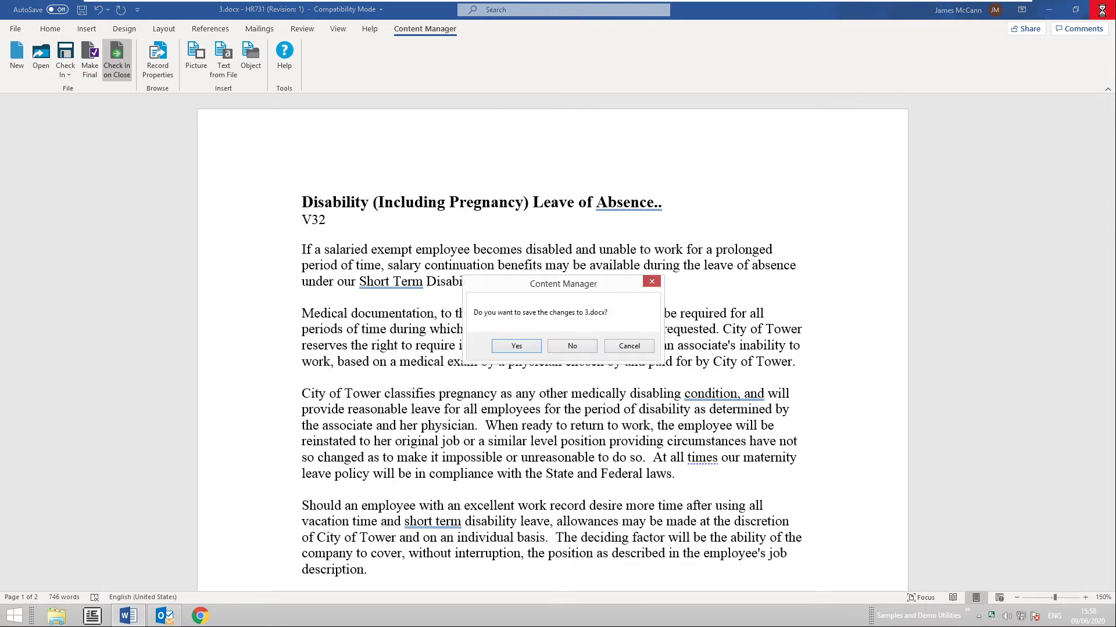
left_click(516, 347)
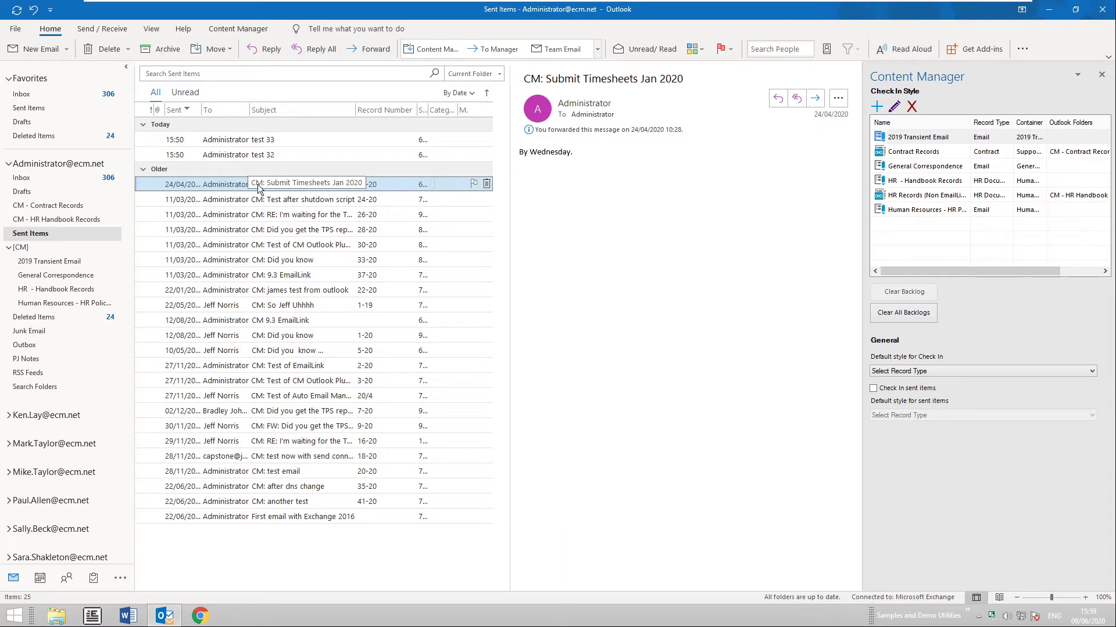
In Outlook, check in the sent email "test 32" as an Email record, reviewing its access controls before saving.
left_click(270, 292)
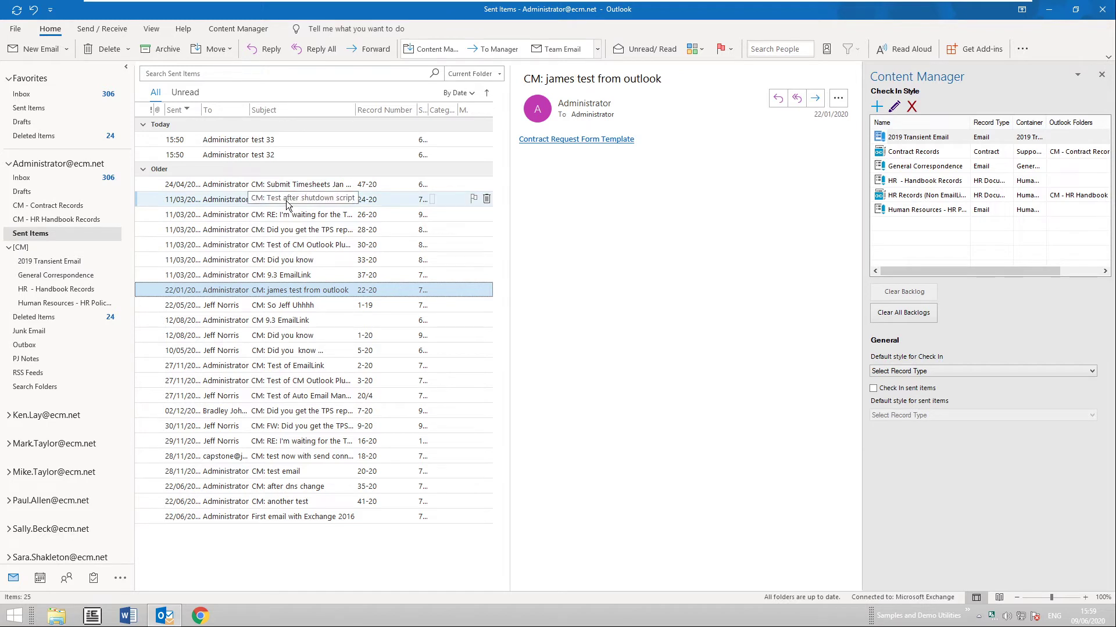
left_click(289, 156)
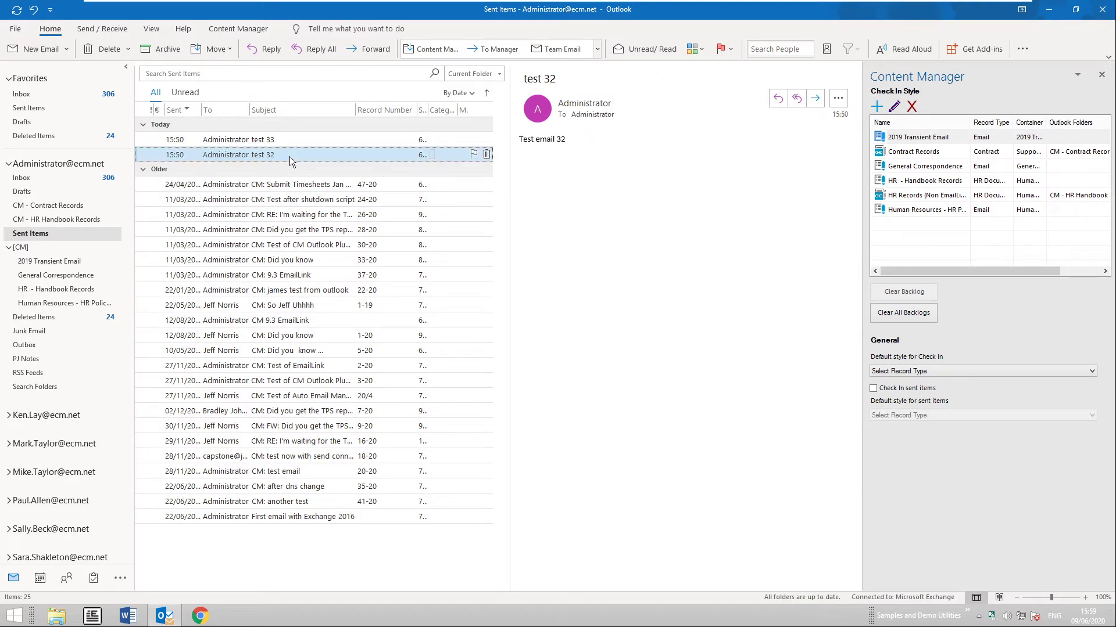
left_click(243, 30)
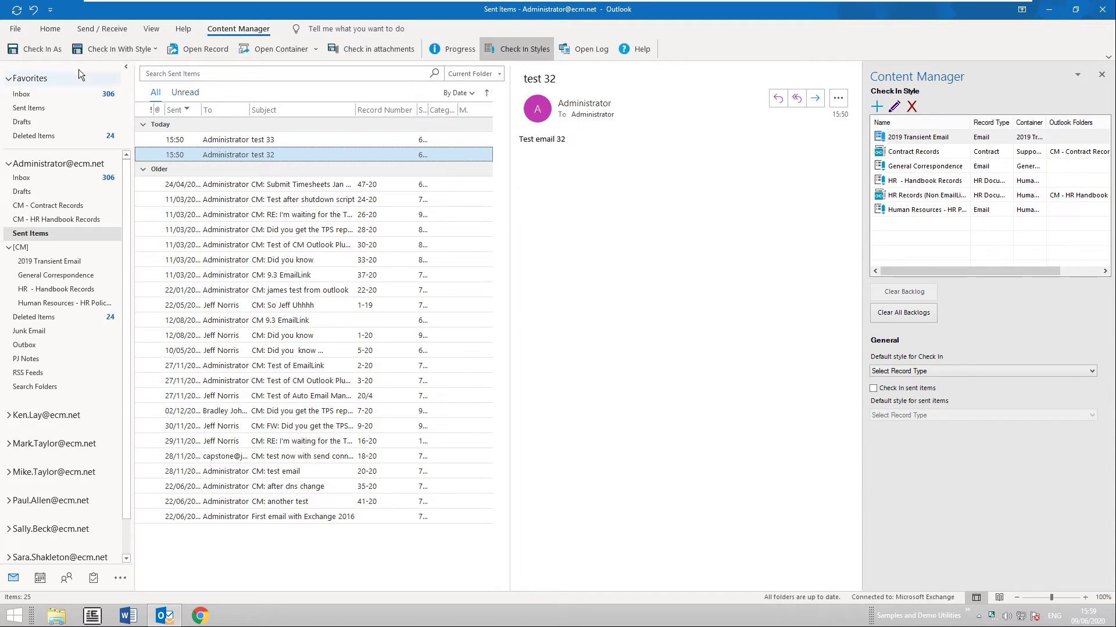
left_click(47, 52)
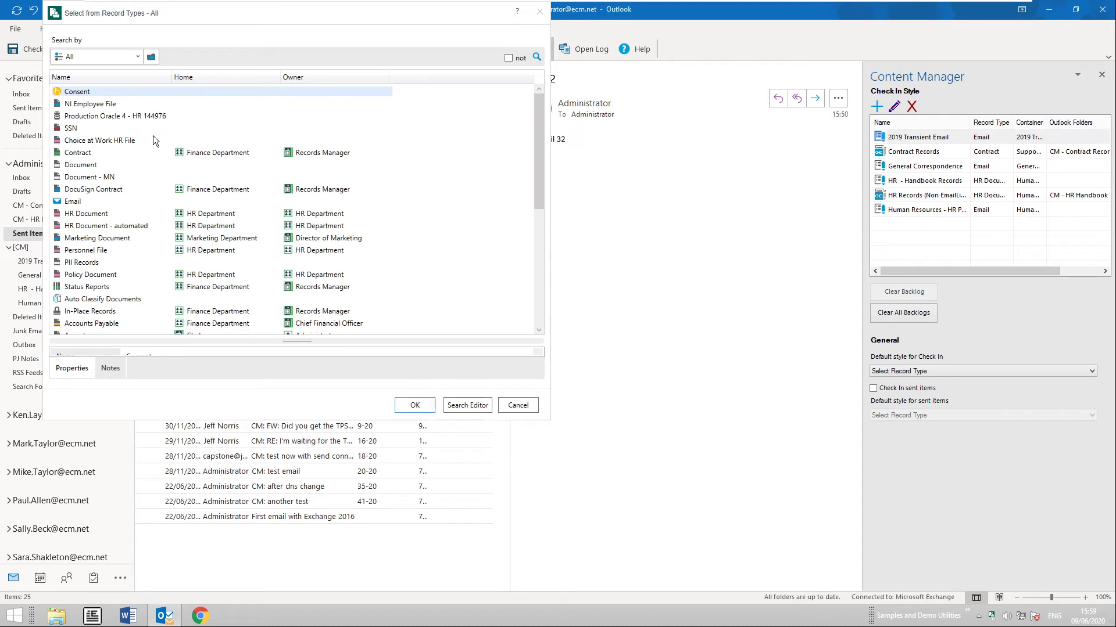
left_click(81, 202)
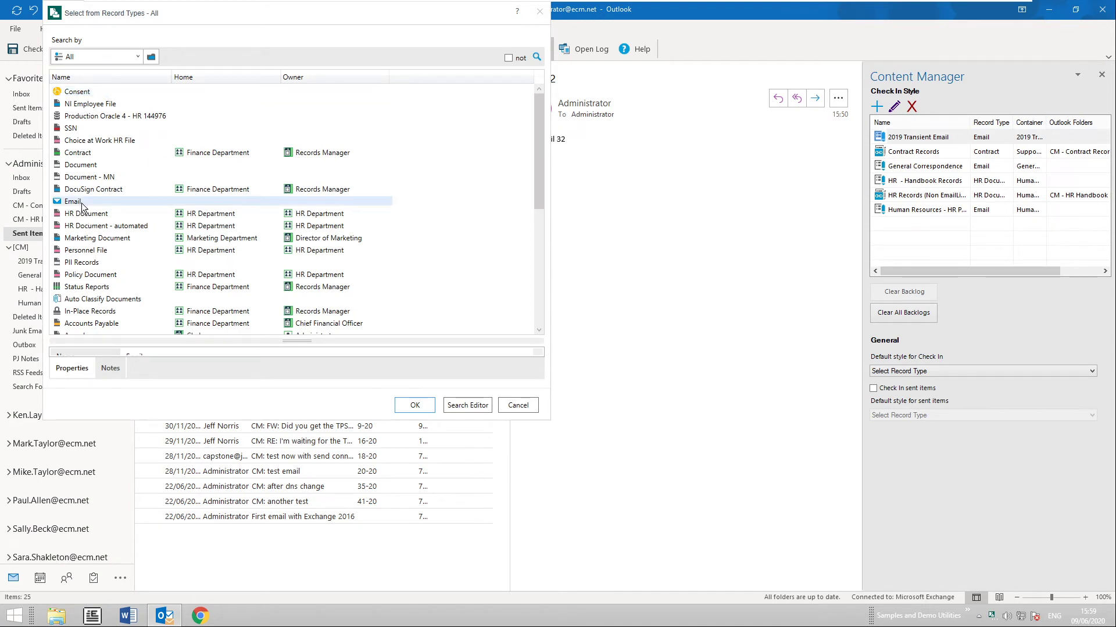
left_click(416, 406)
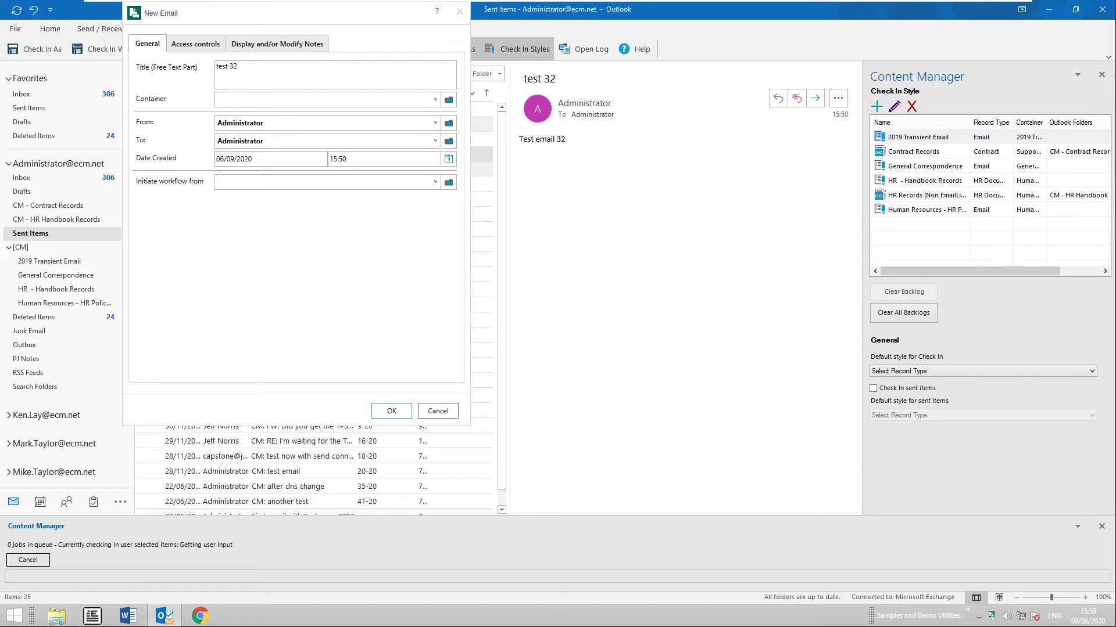
left_click(214, 48)
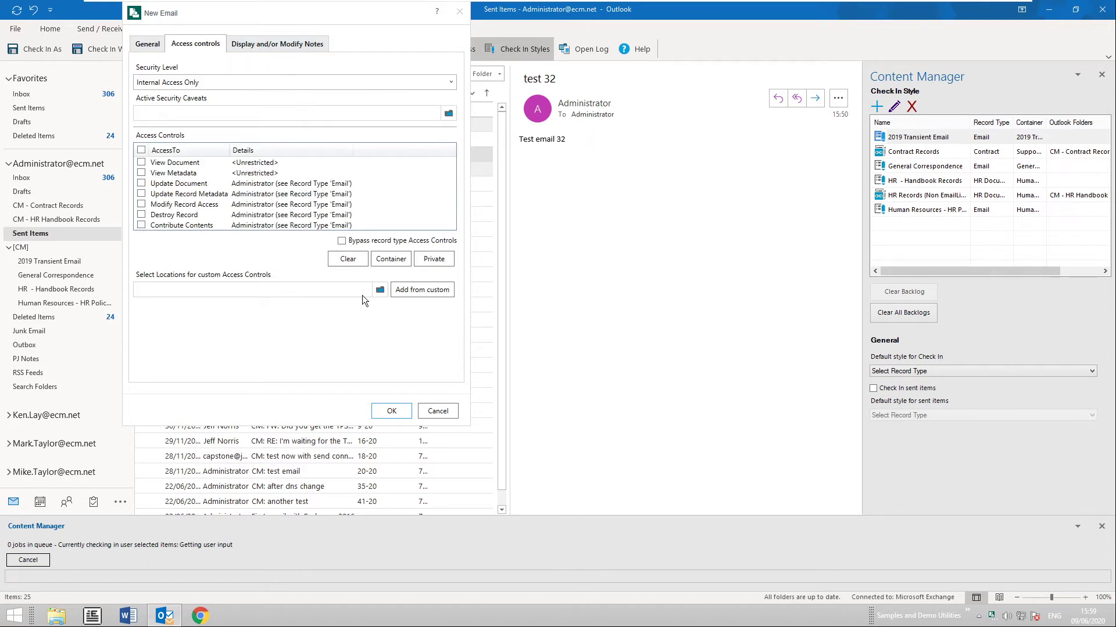
left_click(392, 412)
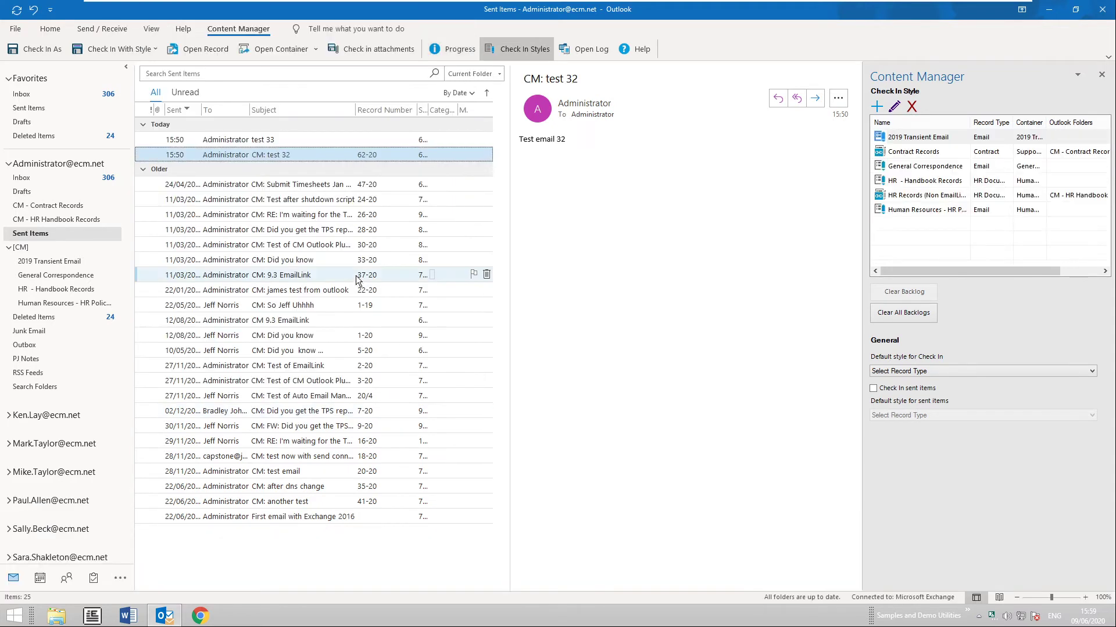
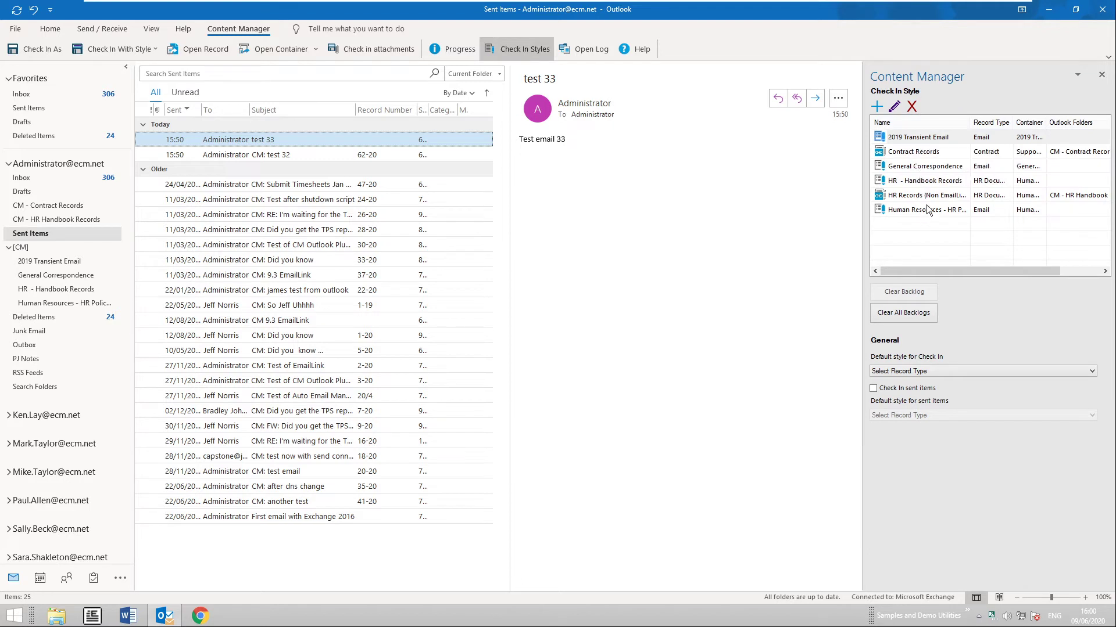
Review the record type, container and check-in options of the 2019 Transient Email check-in style, leaving it unchanged.
left_click(894, 107)
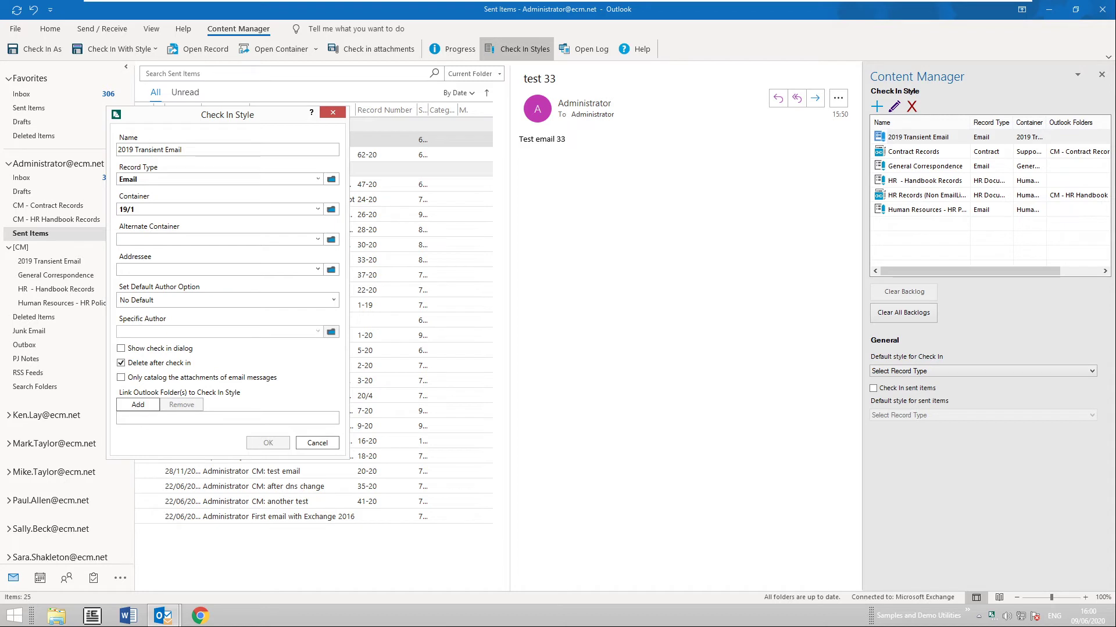
double_click(128, 180)
key("Tab")
left_click(146, 380)
left_click(145, 379)
left_click(316, 444)
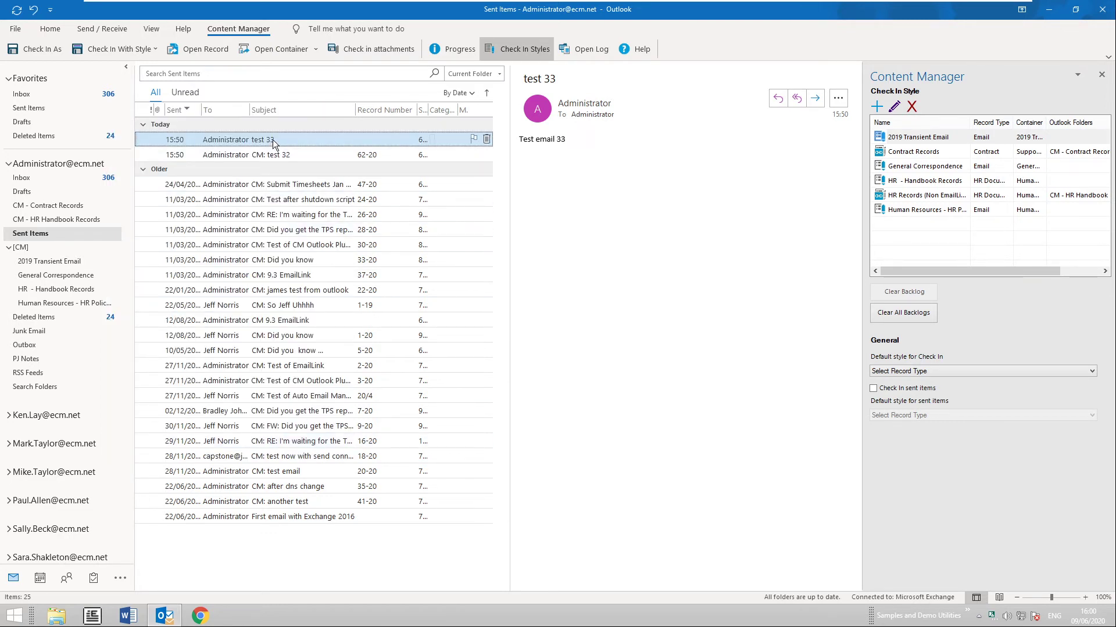
Check in the sent email "test 33" with the 2019 Transient Email style.
left_click(138, 53)
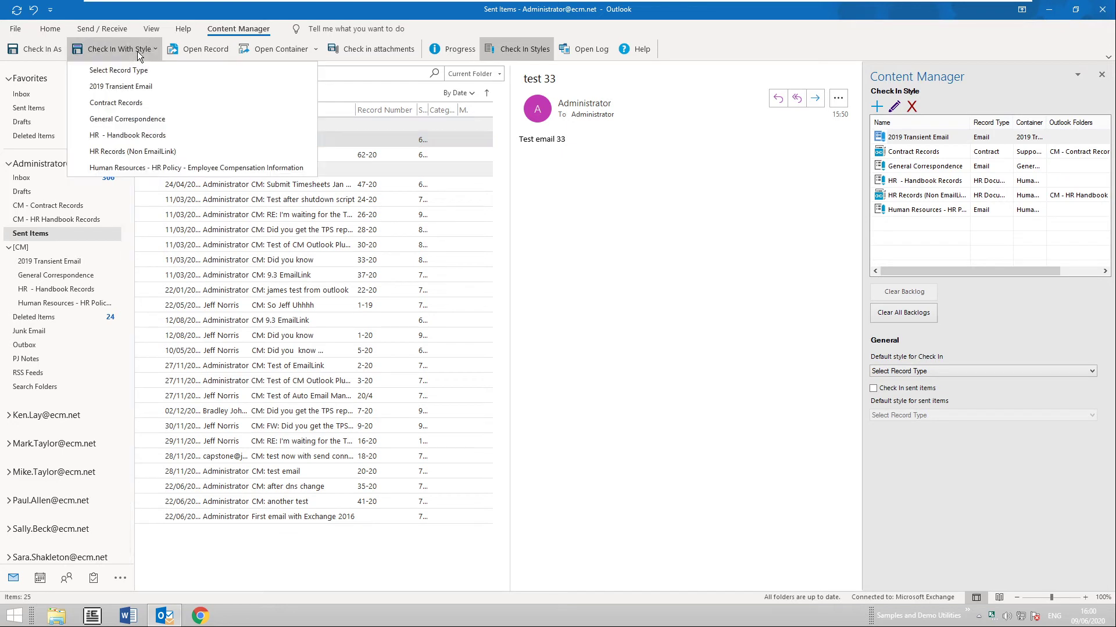
left_click(130, 86)
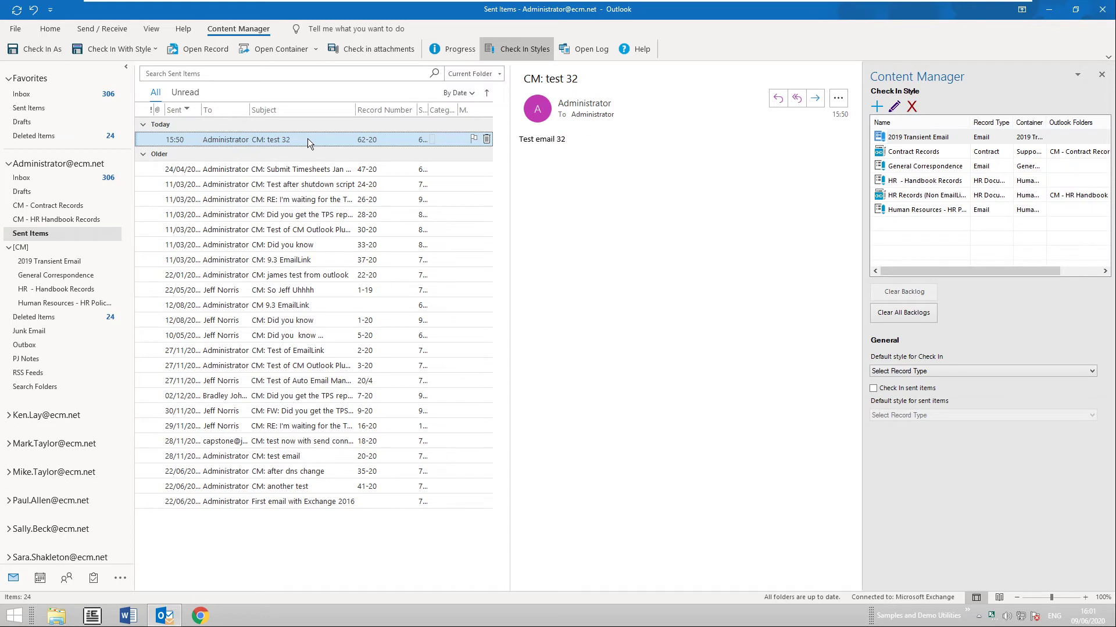
Create a new email and choose record HR2, Disability (Including Pregnancy) Leave of Absence, from the recent documents for attachment.
left_click(50, 30)
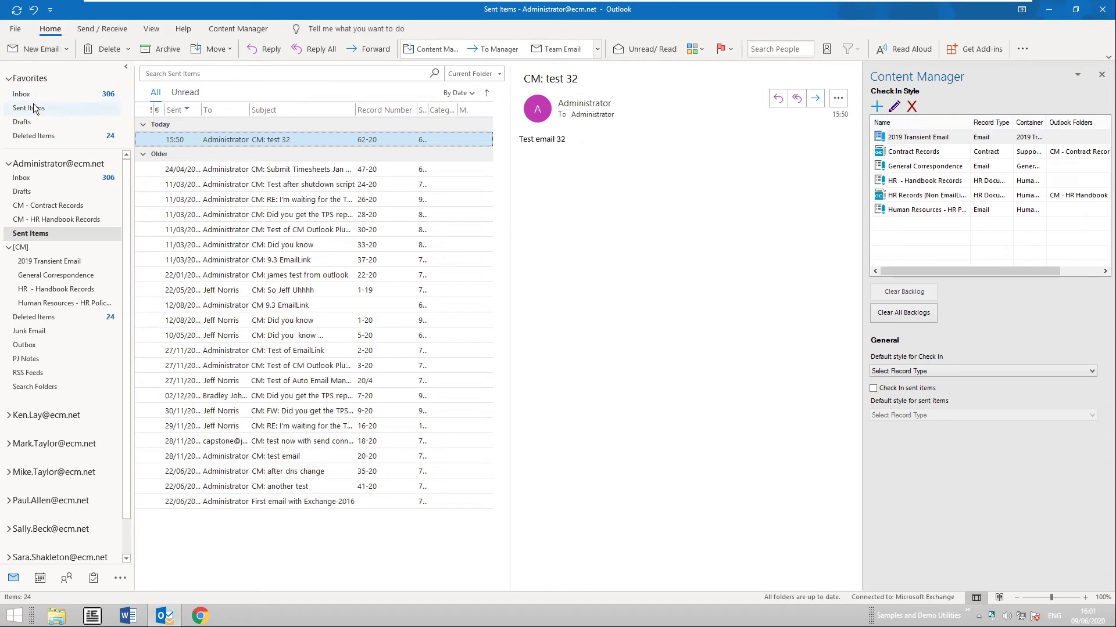
left_click(34, 50)
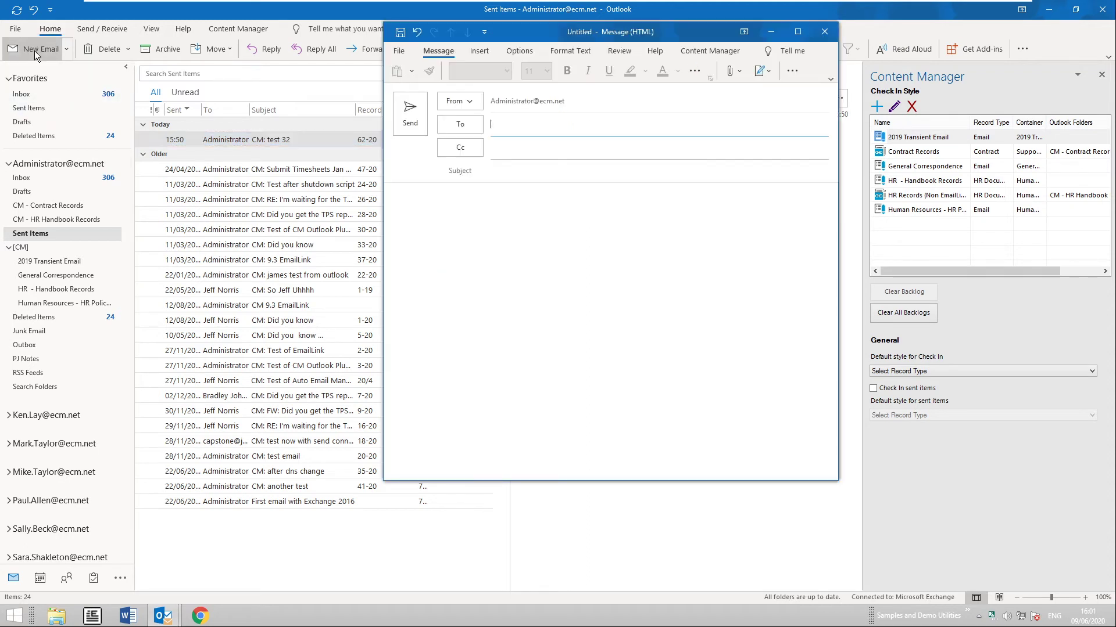
left_click(389, 198)
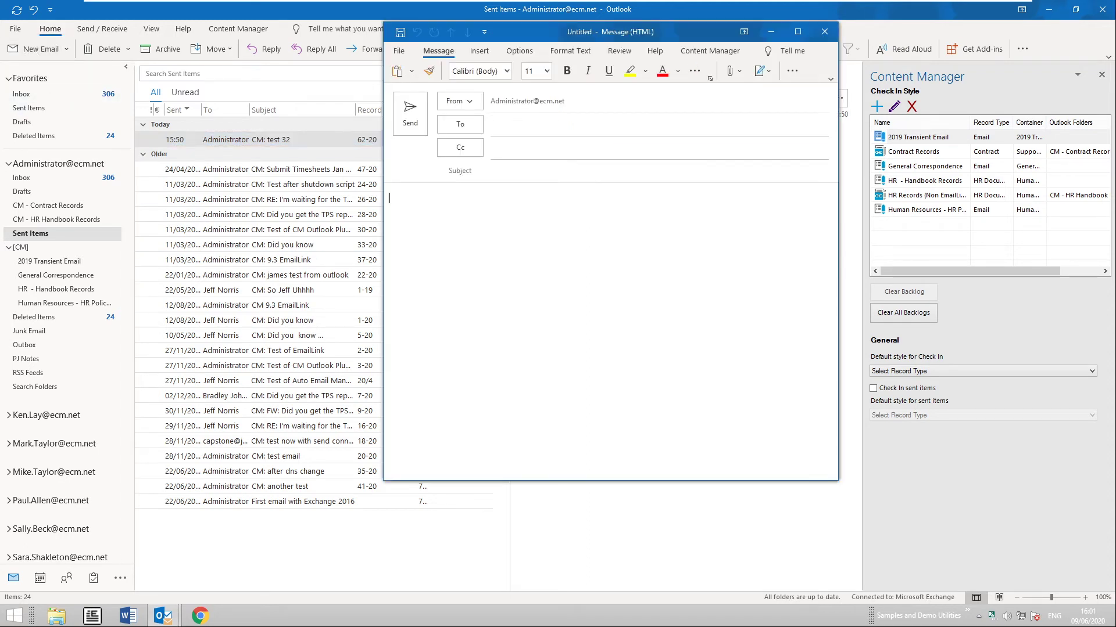
left_click(707, 51)
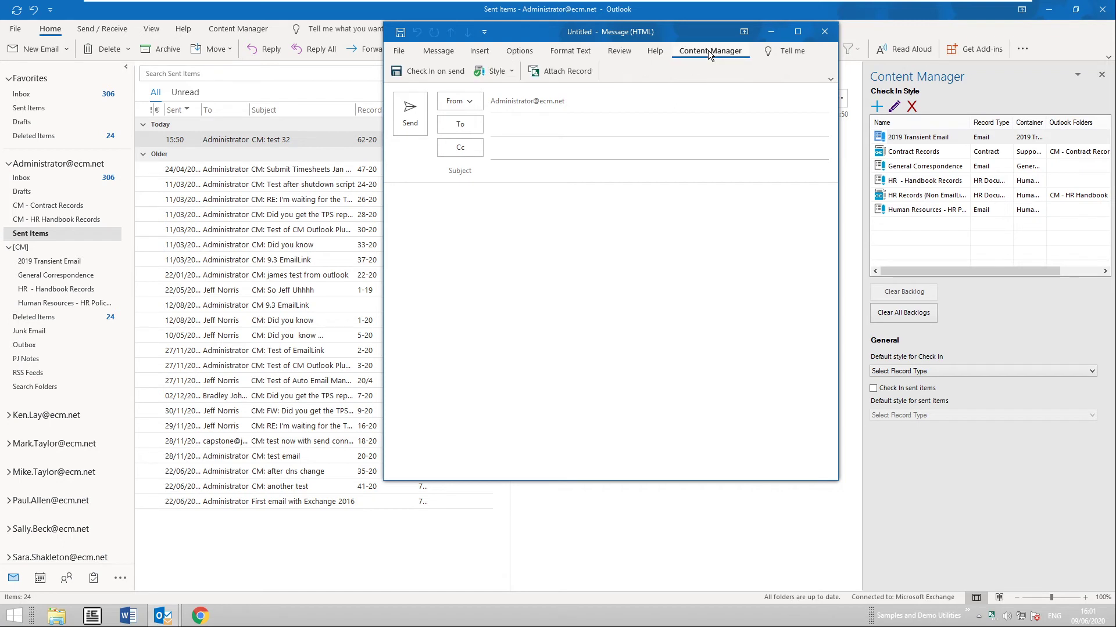
left_click(561, 72)
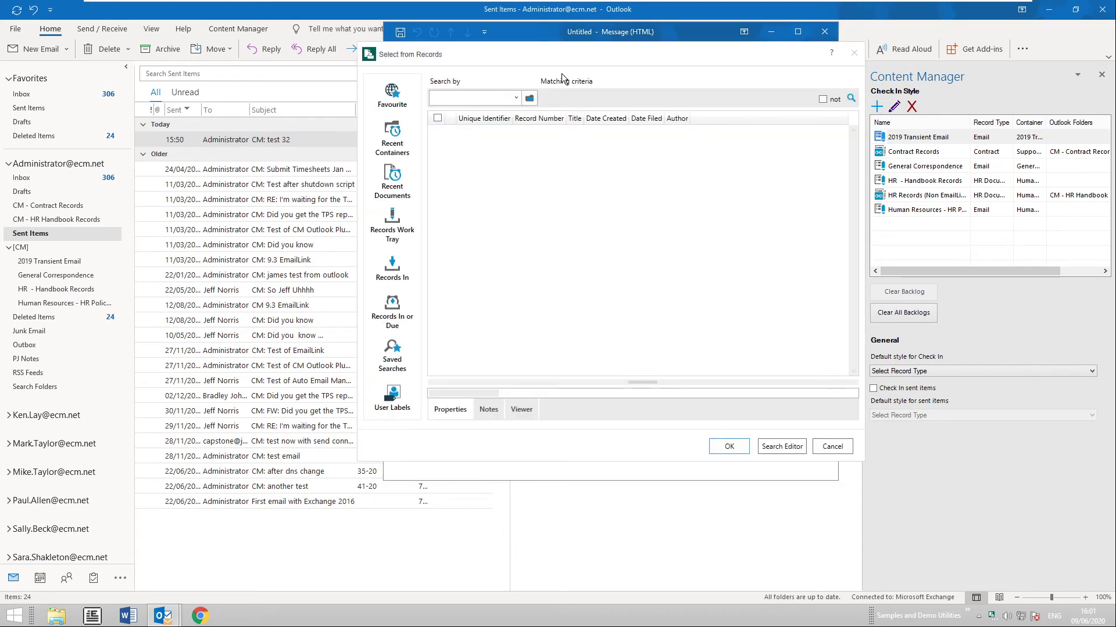
left_click(399, 145)
left_click(394, 179)
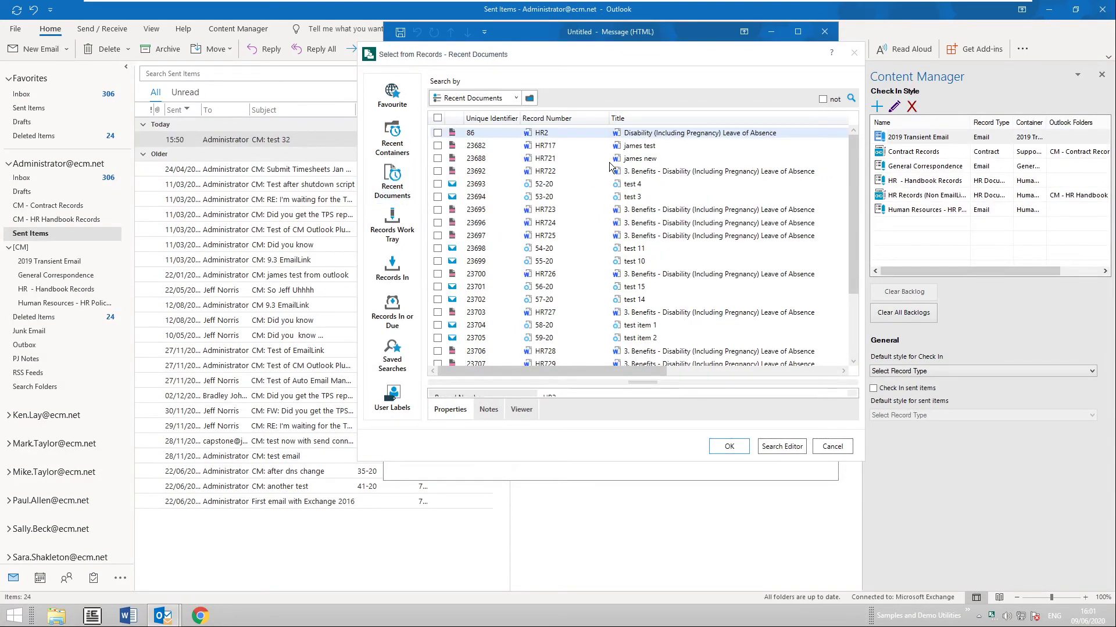
left_click(730, 446)
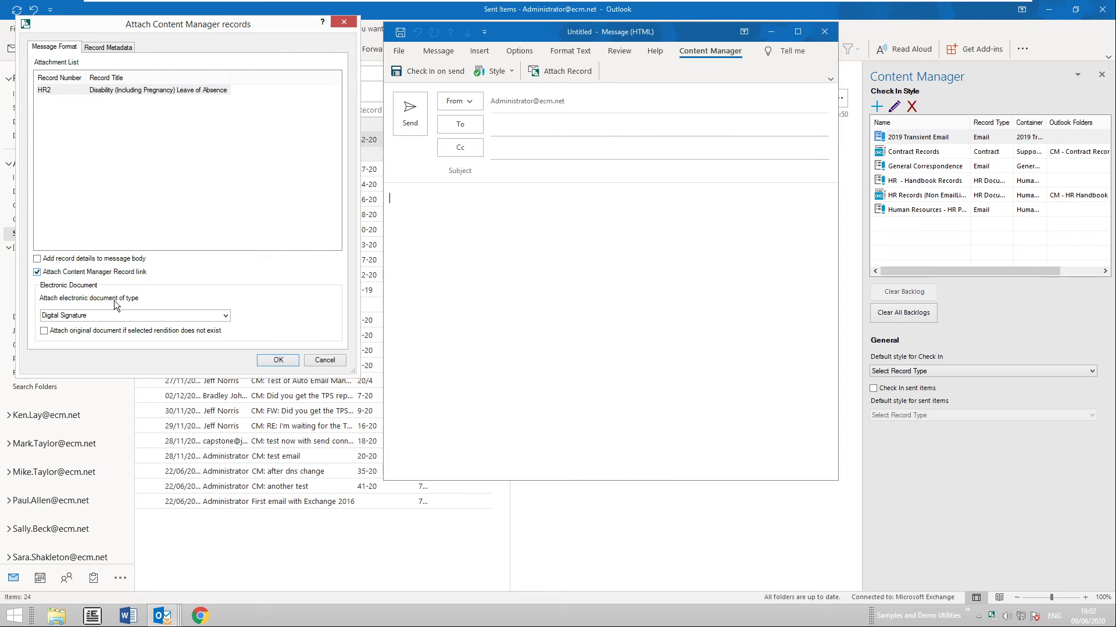
Attach HR2 to the message as a Content Manager record link, leaving the original-document fallback off.
left_click(44, 332)
left_click(44, 331)
left_click(281, 363)
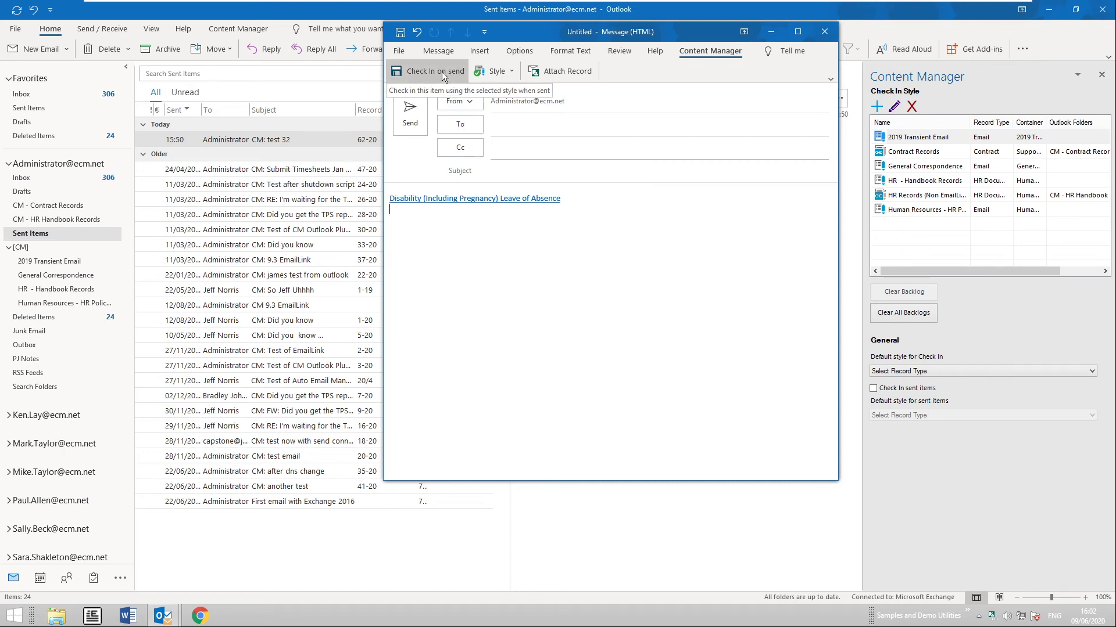
Enable check-in on send for the new message using the 2019 Transient Email style.
left_click(499, 74)
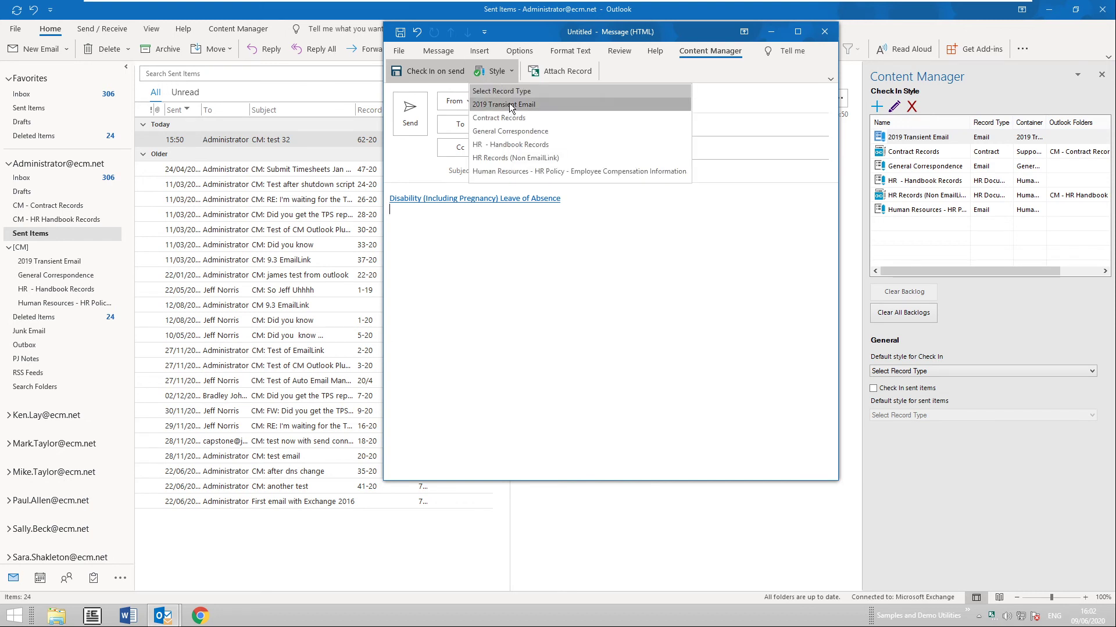
left_click(510, 105)
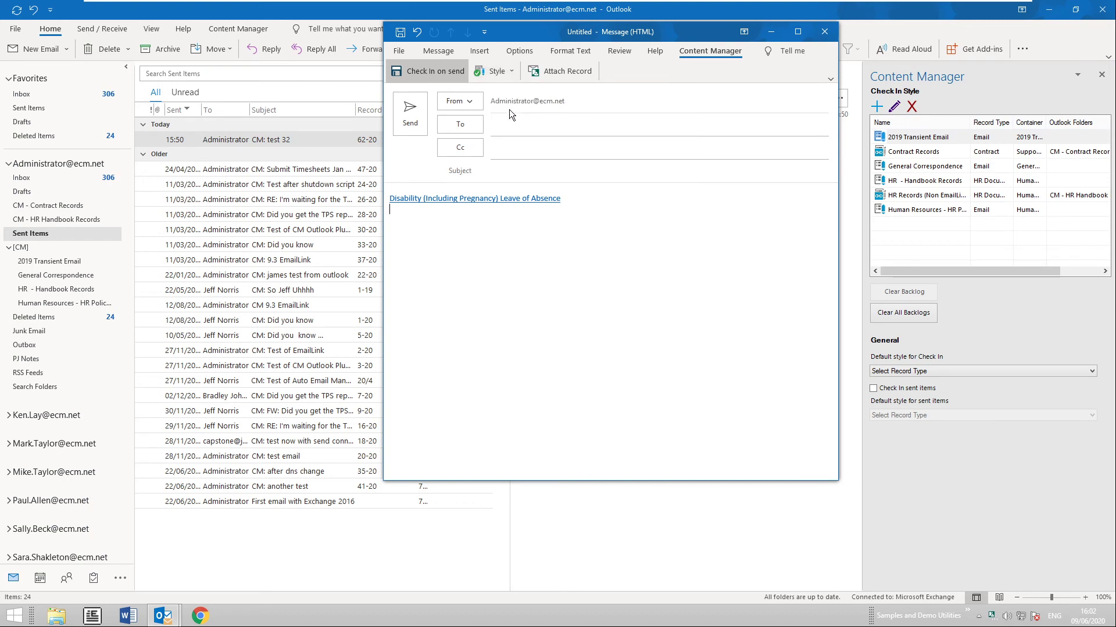
left_click(423, 125)
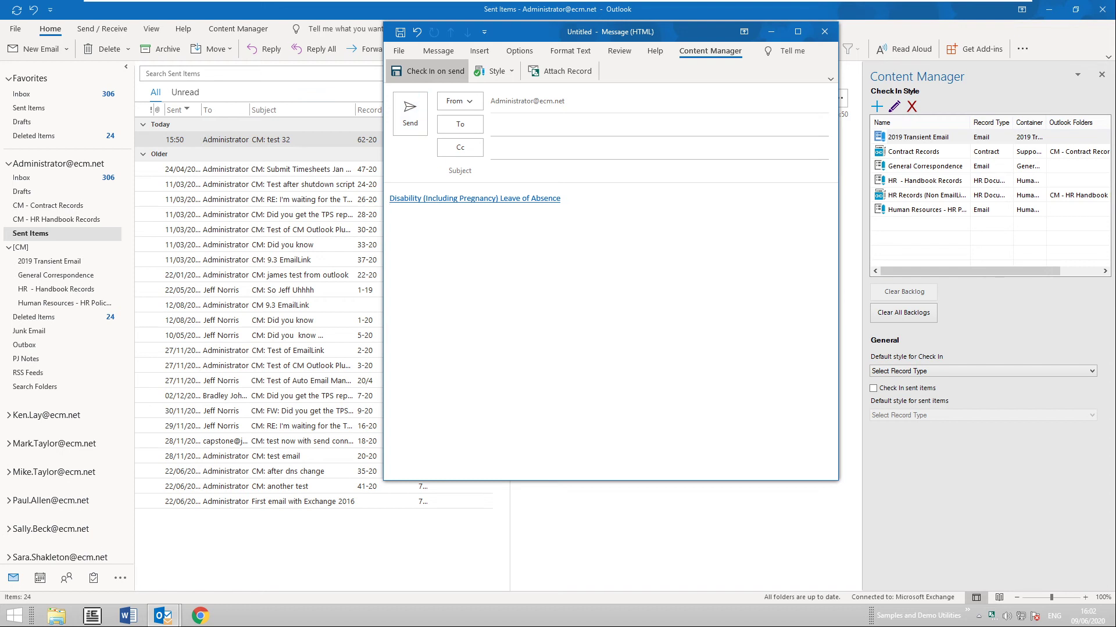
Open the message's record link in the Content Manager web client, view the HR2 document and close its preview.
left_click(502, 200, "ctrl")
mouse_move(200, 616)
left_click(257, 544)
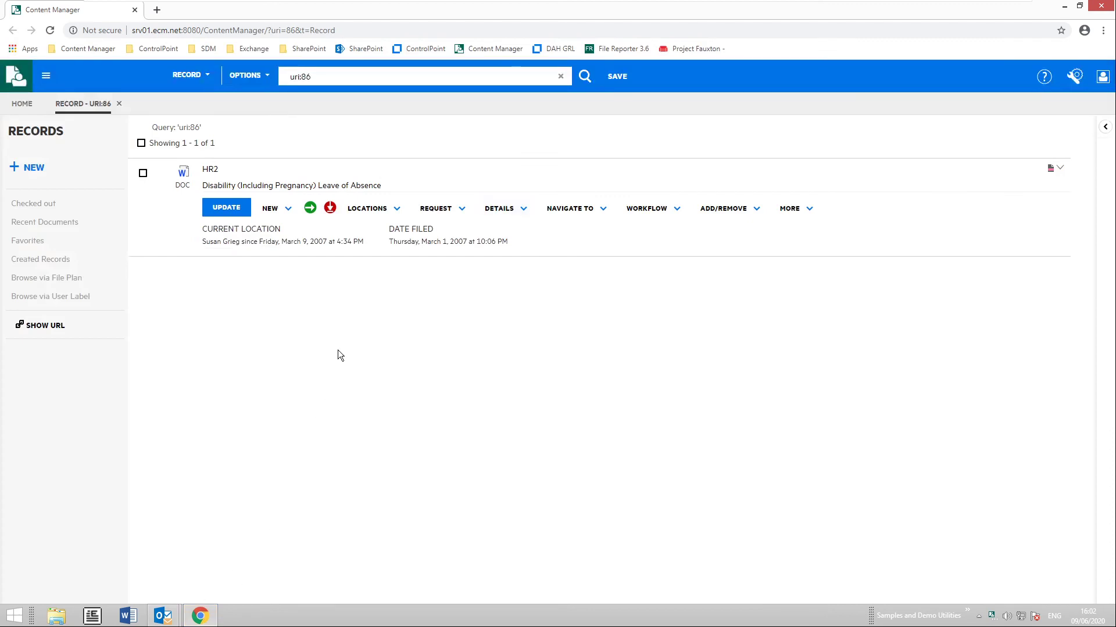
left_click(184, 173)
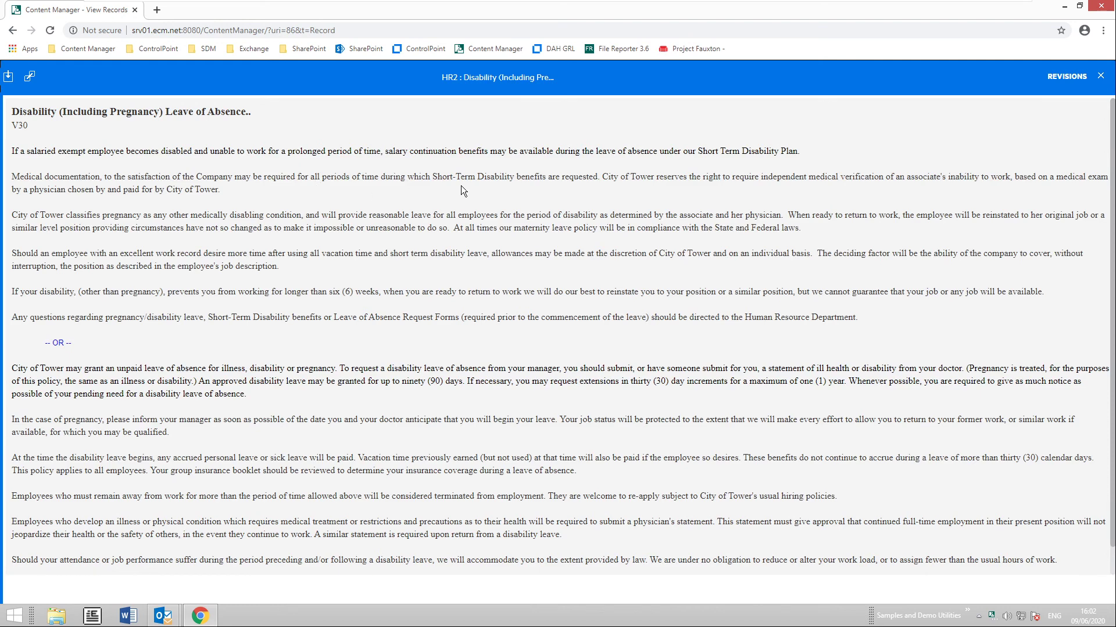
left_click(1101, 76)
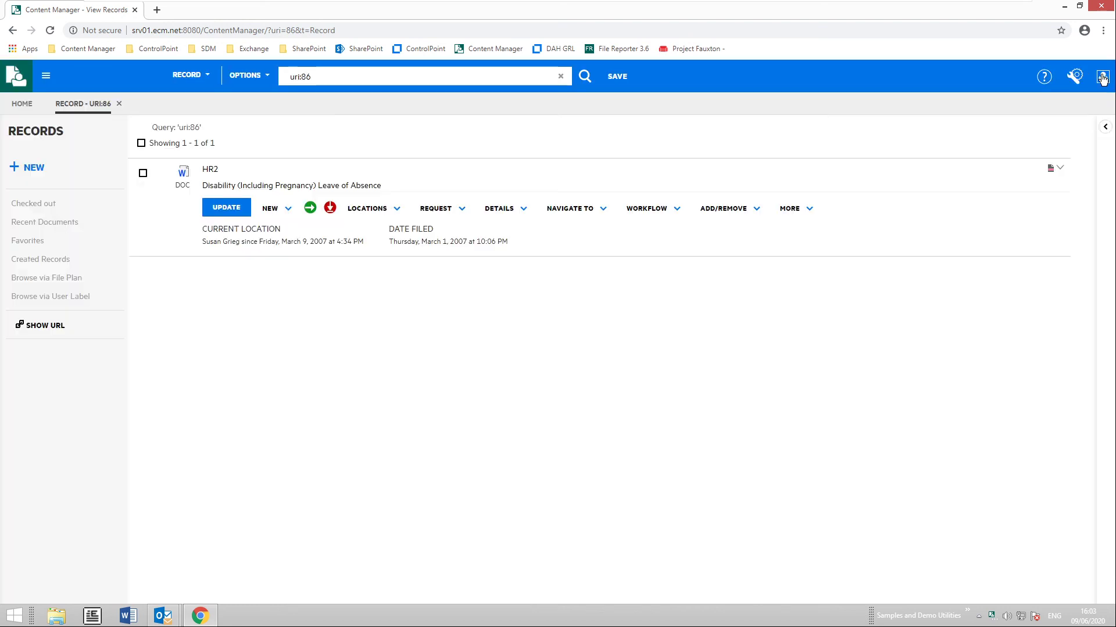
Search for records registered today with registeredOn:today, preview the "test 33" email record and close the preview.
left_click(311, 76)
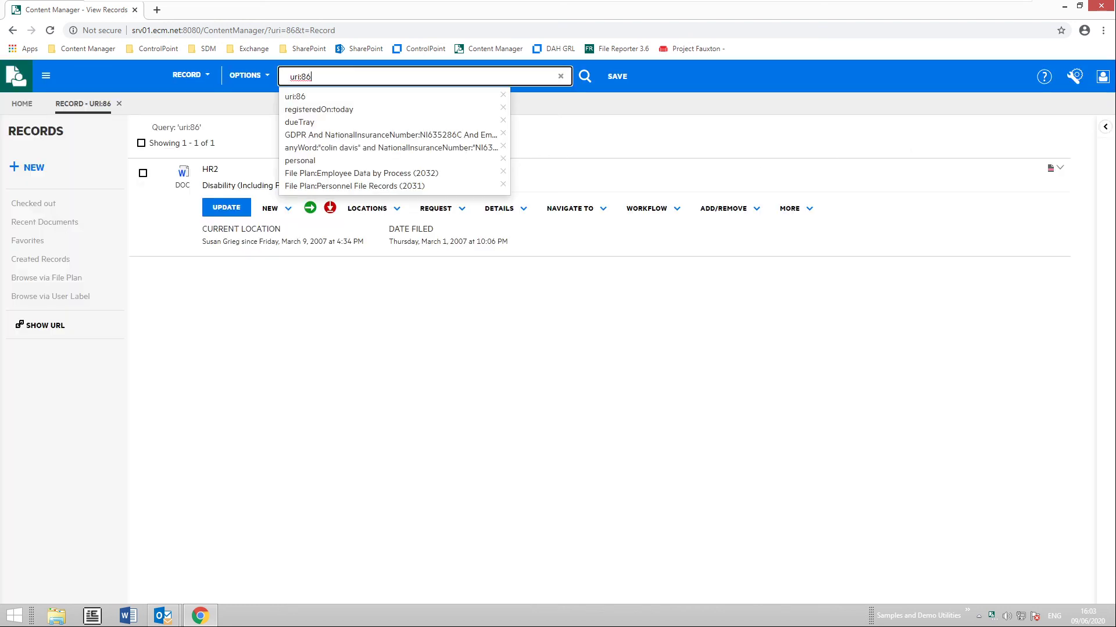
left_click(350, 110)
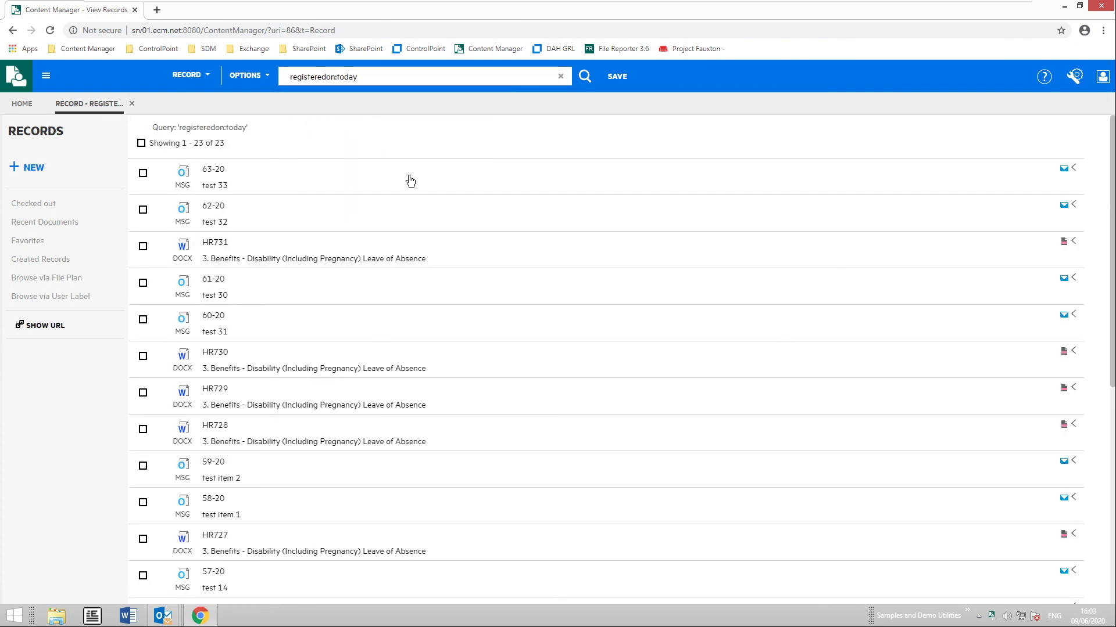
left_click(185, 178)
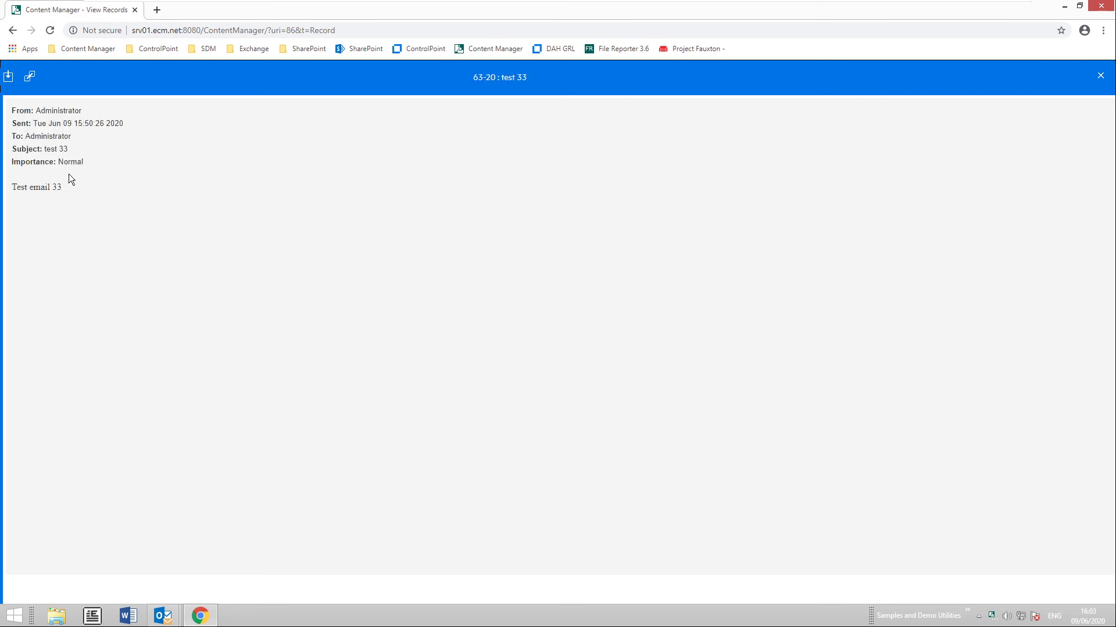
left_click(1101, 78)
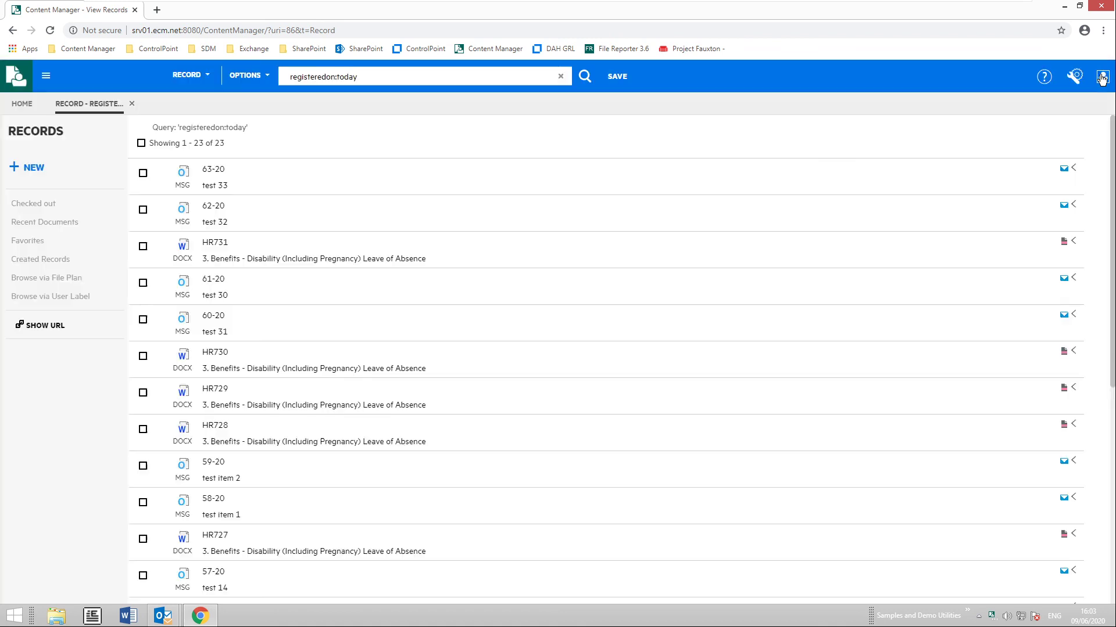